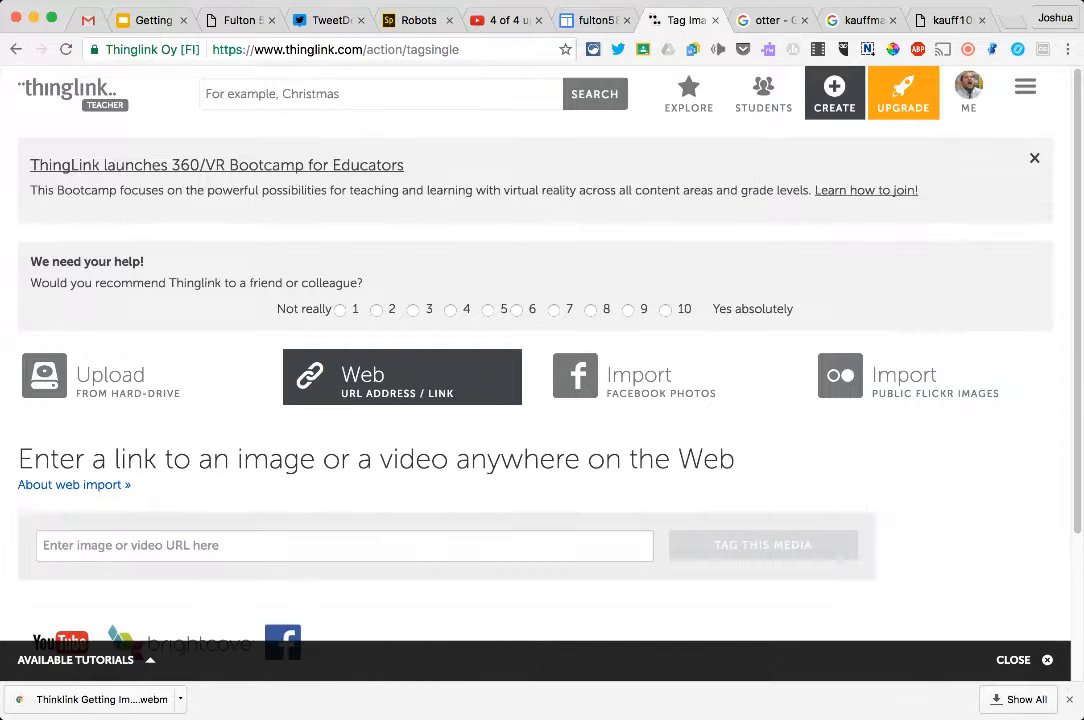
pyautogui.click(344, 546)
pyautogui.write('http://www.ballparksofbaseball.com/wp-content/uploads/2016/03/kauff10850.jpg')
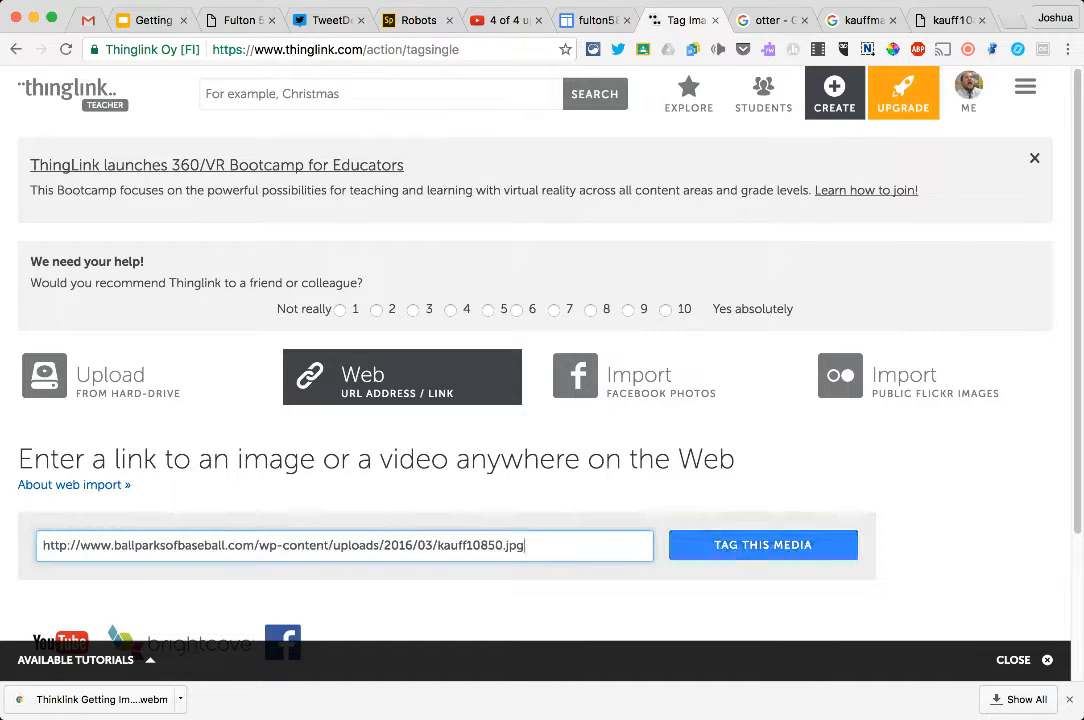
pyautogui.press('Return')
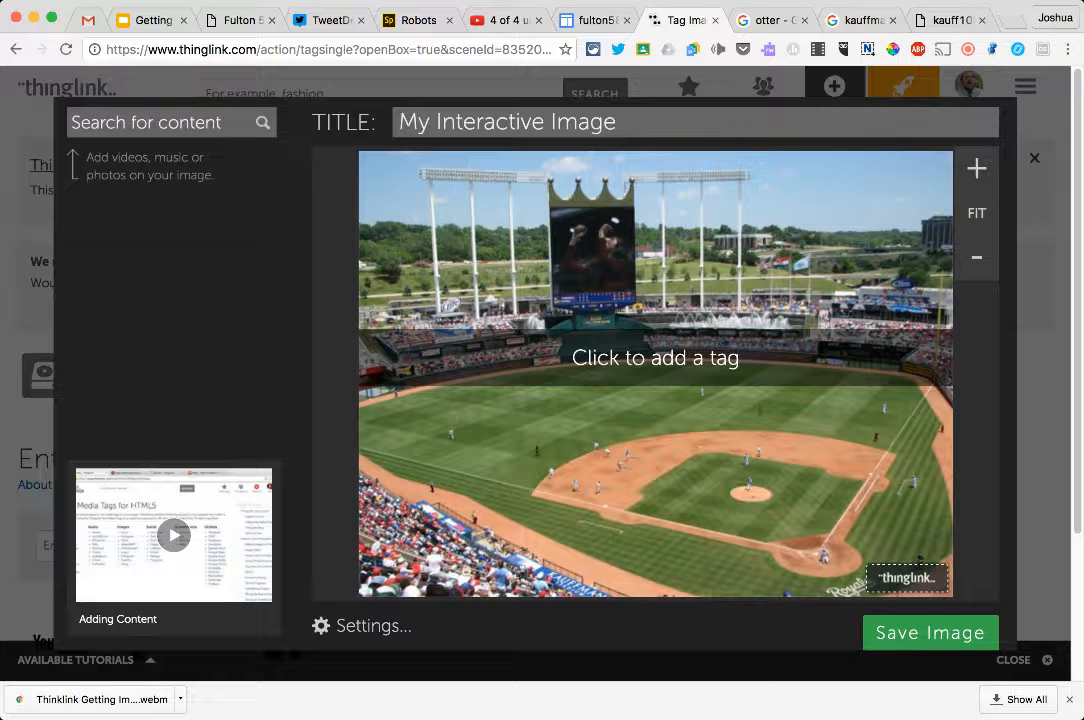
pyautogui.click(976, 169)
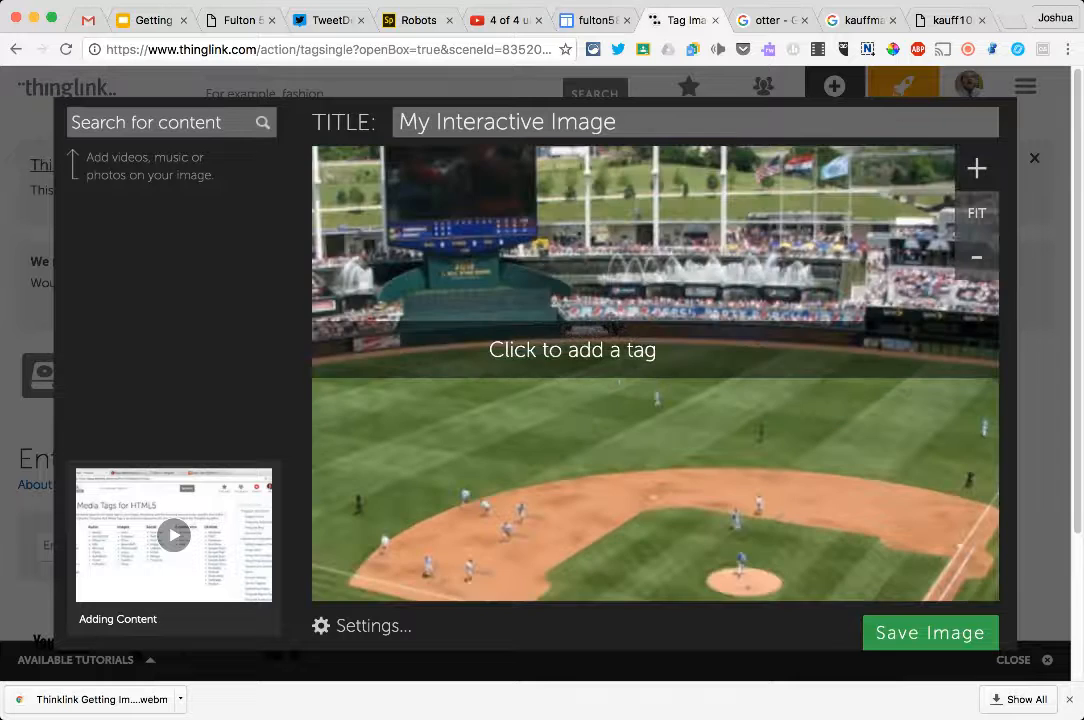
pyautogui.click(977, 258)
pyautogui.click(976, 169)
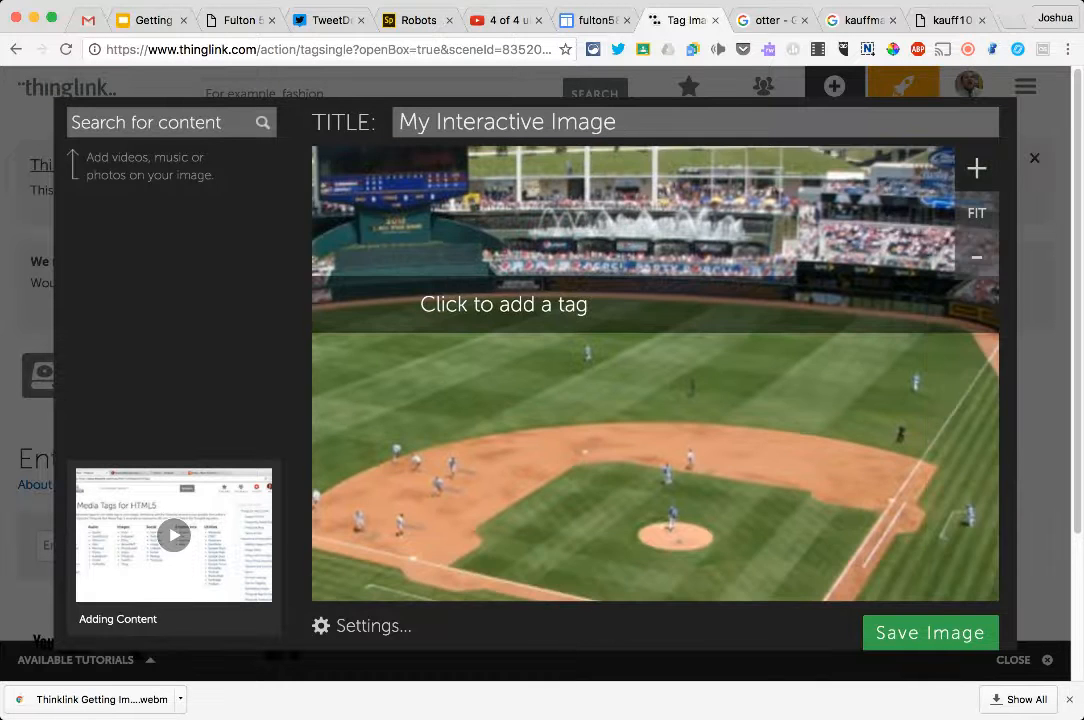
pyautogui.click(977, 258)
pyautogui.click(977, 213)
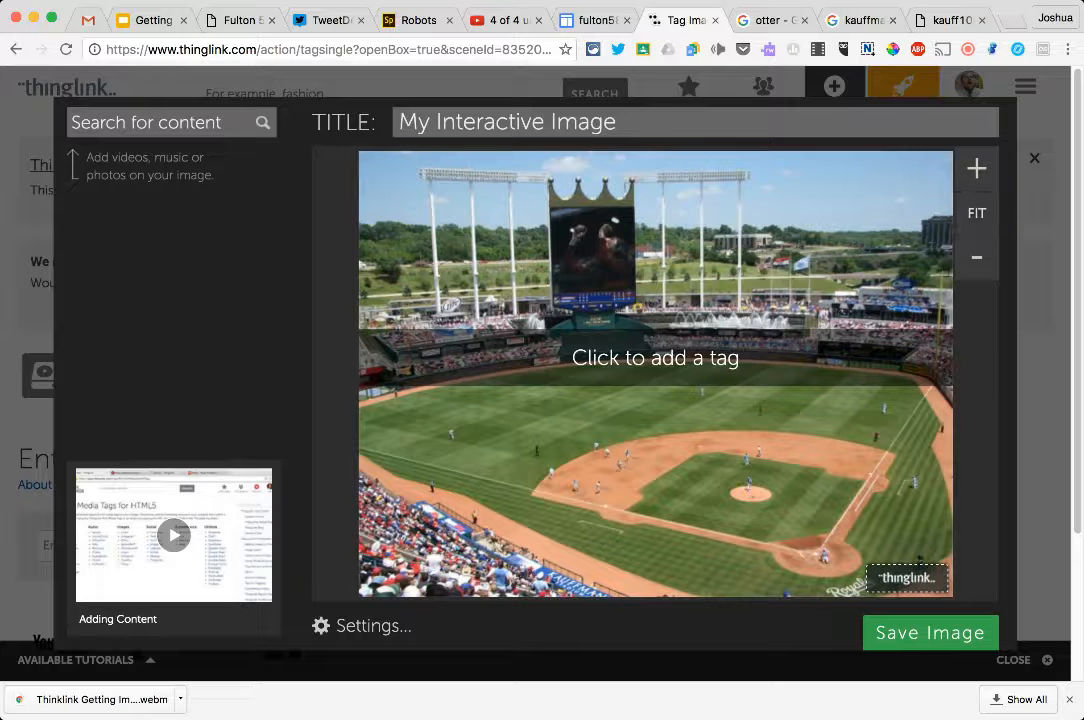
# - Add a tag on the outfield grass, link it to the copied kauff10850.jpg address and save it
pyautogui.click(976, 169)
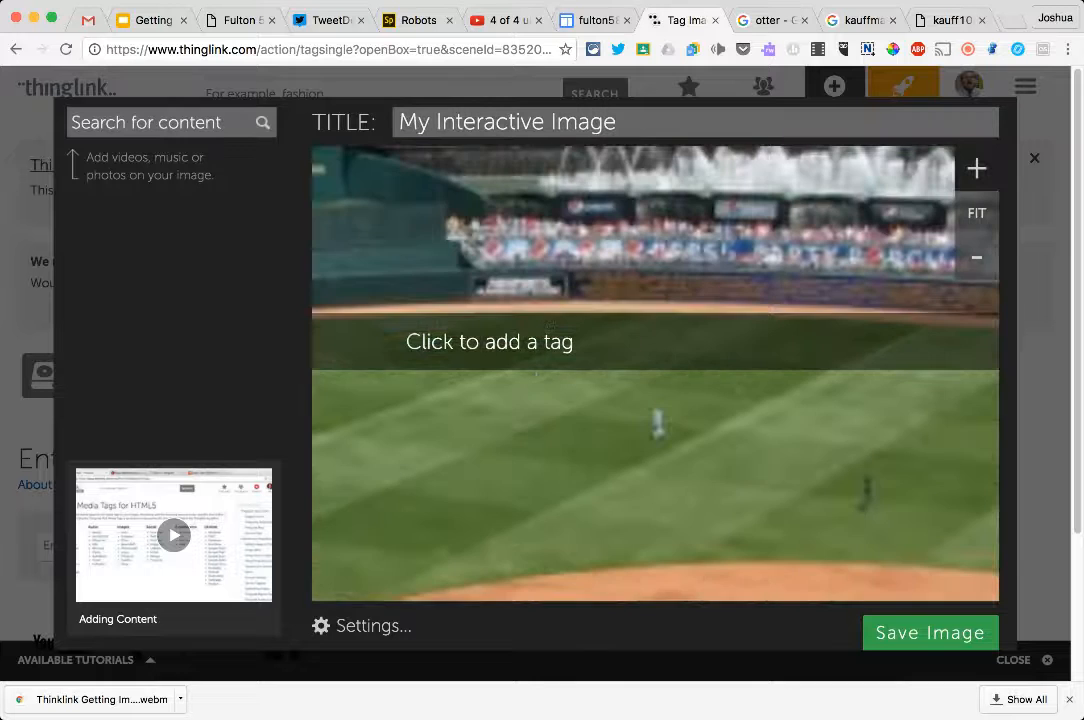
pyautogui.rightClick(705, 444)
pyautogui.moveTo(705, 444); pyautogui.dragTo(811, 343)
pyautogui.click(567, 336)
pyautogui.press('super+v')
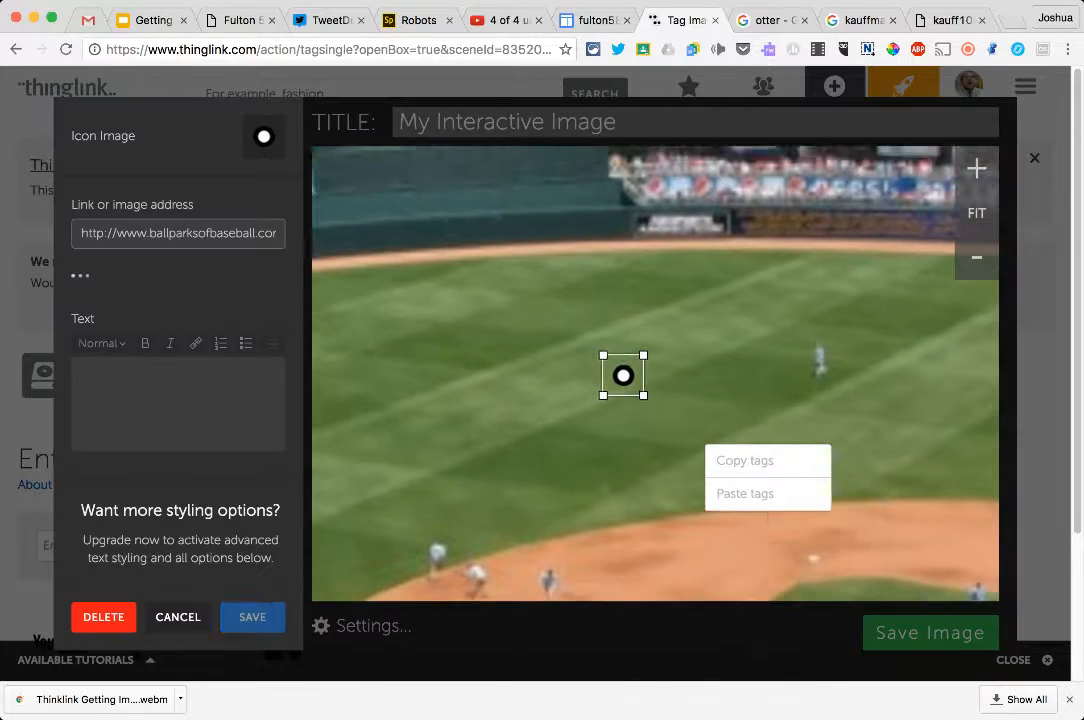
pyautogui.click(252, 617)
# - Reopen the outfield tag linked to kauff10850.jpg and remove it from the image
pyautogui.moveTo(786, 377); pyautogui.dragTo(372, 164)
pyautogui.moveTo(745, 268); pyautogui.dragTo(453, 220)
pyautogui.moveTo(352, 158); pyautogui.dragTo(606, 303)
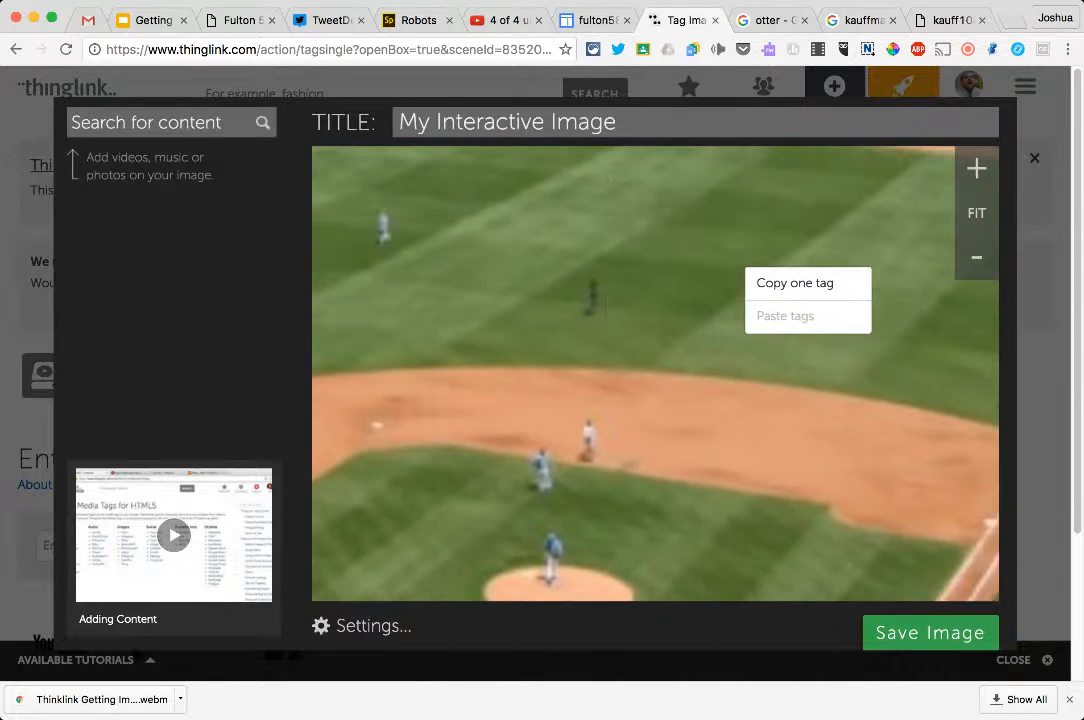
pyautogui.click(977, 213)
pyautogui.moveTo(648, 396); pyautogui.dragTo(699, 377)
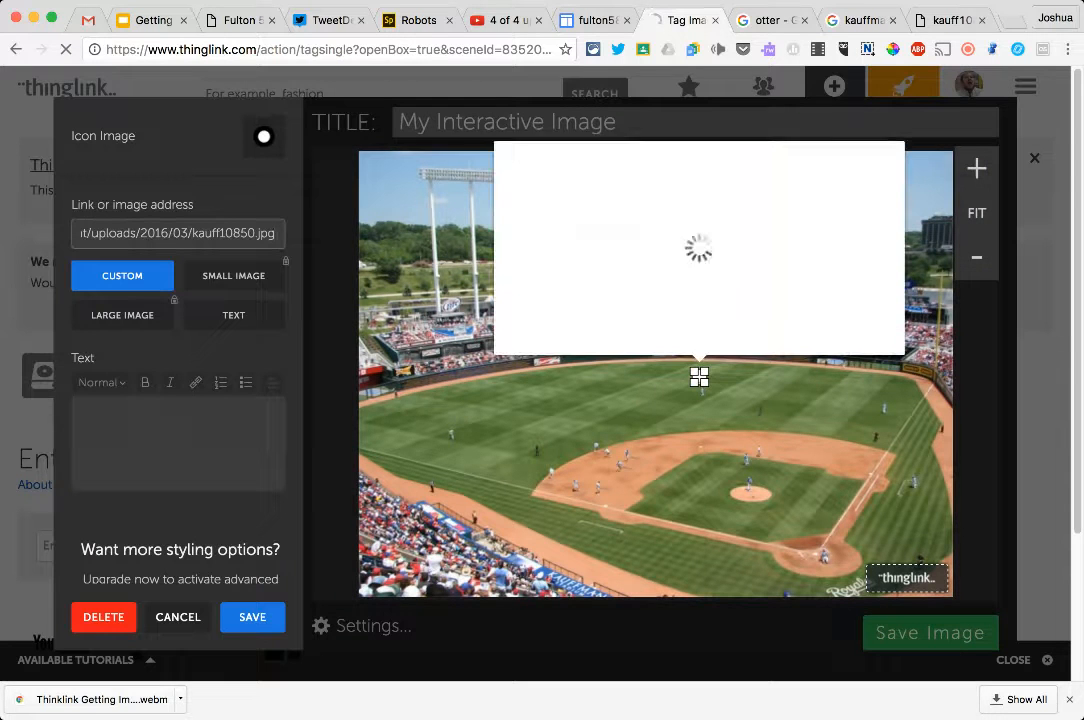
pyautogui.click(252, 617)
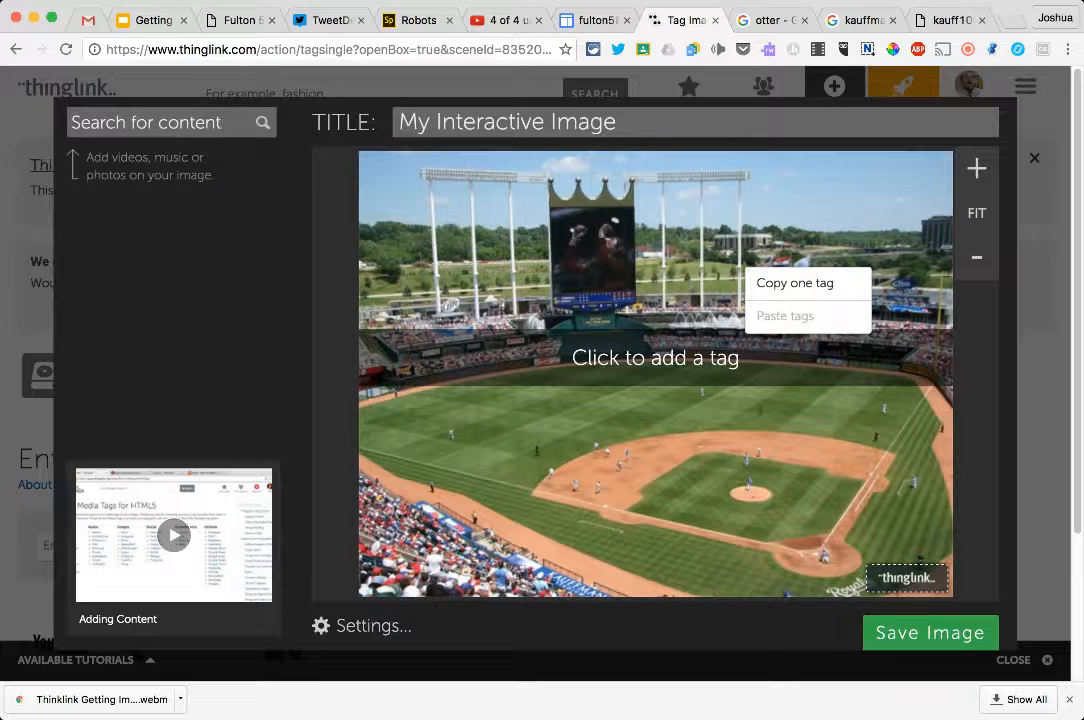
# - Examine the infield and the outfield wall of the stadium image up close
pyautogui.rightClick(671, 409)
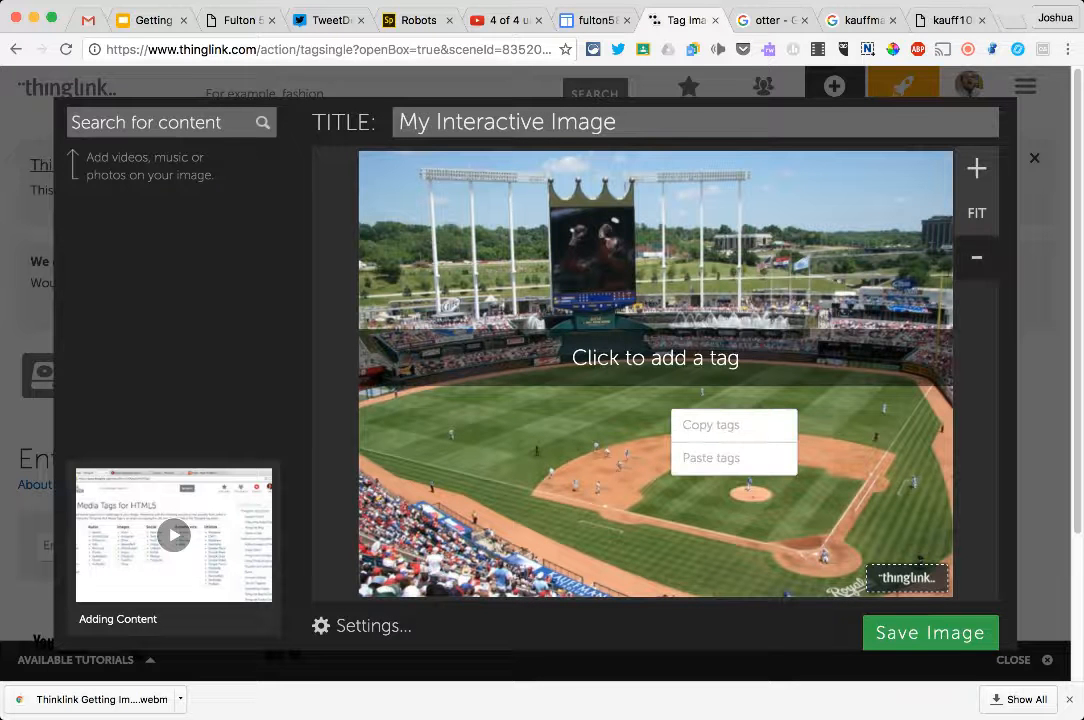
pyautogui.click(977, 169)
pyautogui.moveTo(574, 419); pyautogui.dragTo(465, 297)
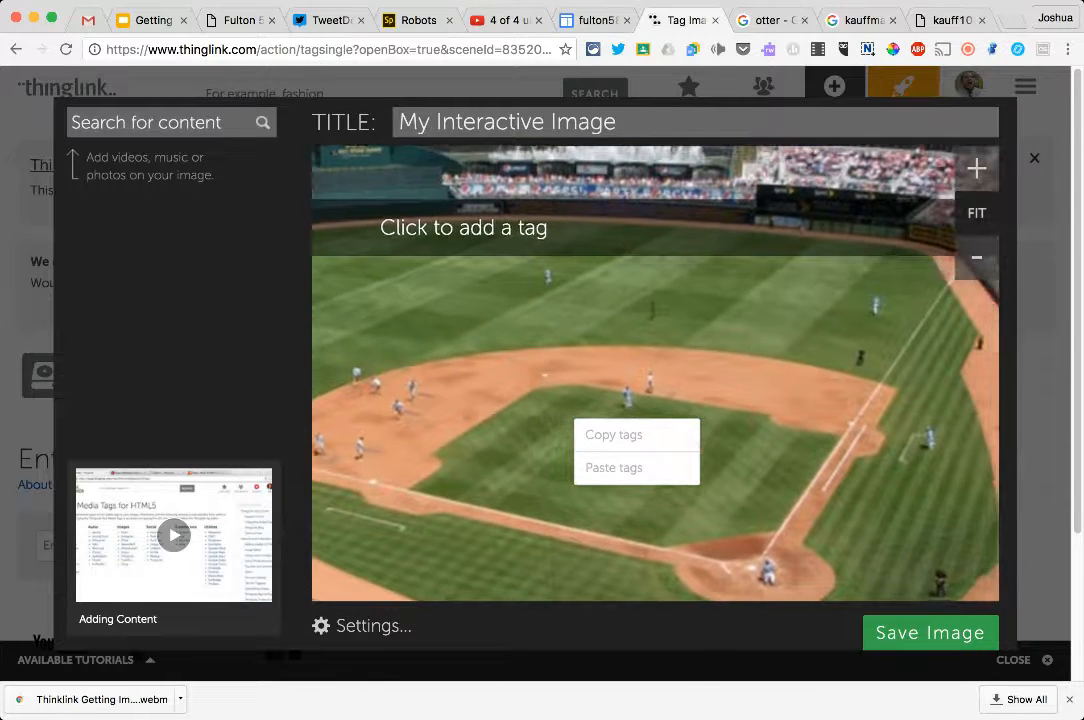
pyautogui.click(977, 213)
pyautogui.click(977, 169)
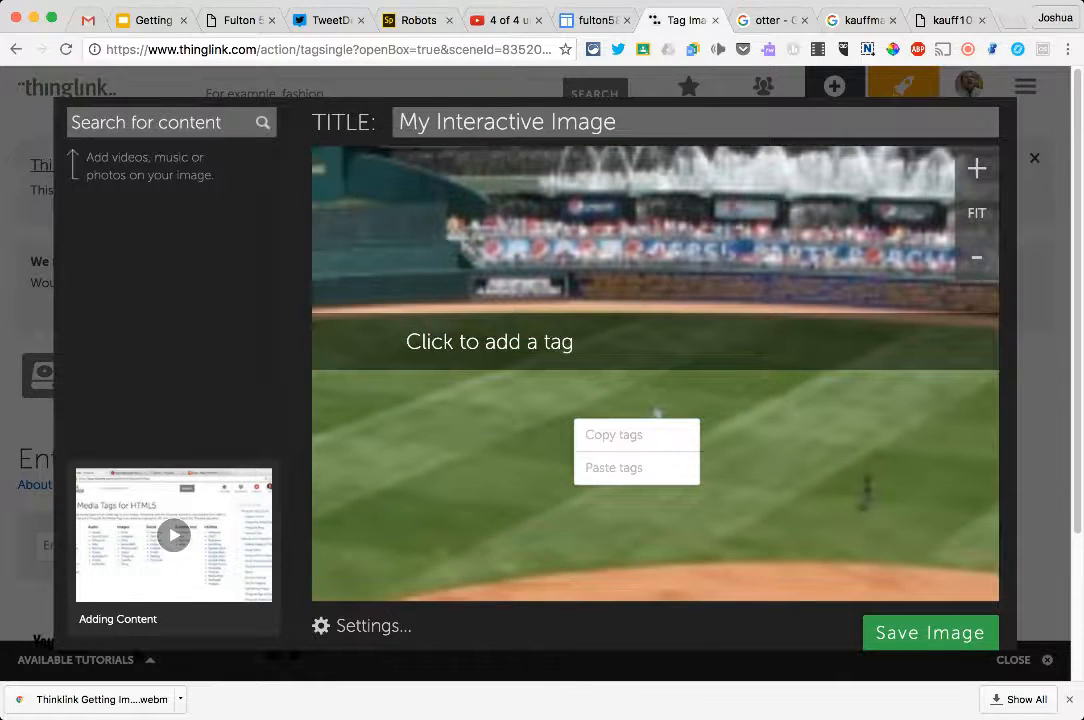
pyautogui.moveTo(622, 247); pyautogui.dragTo(593, 315)
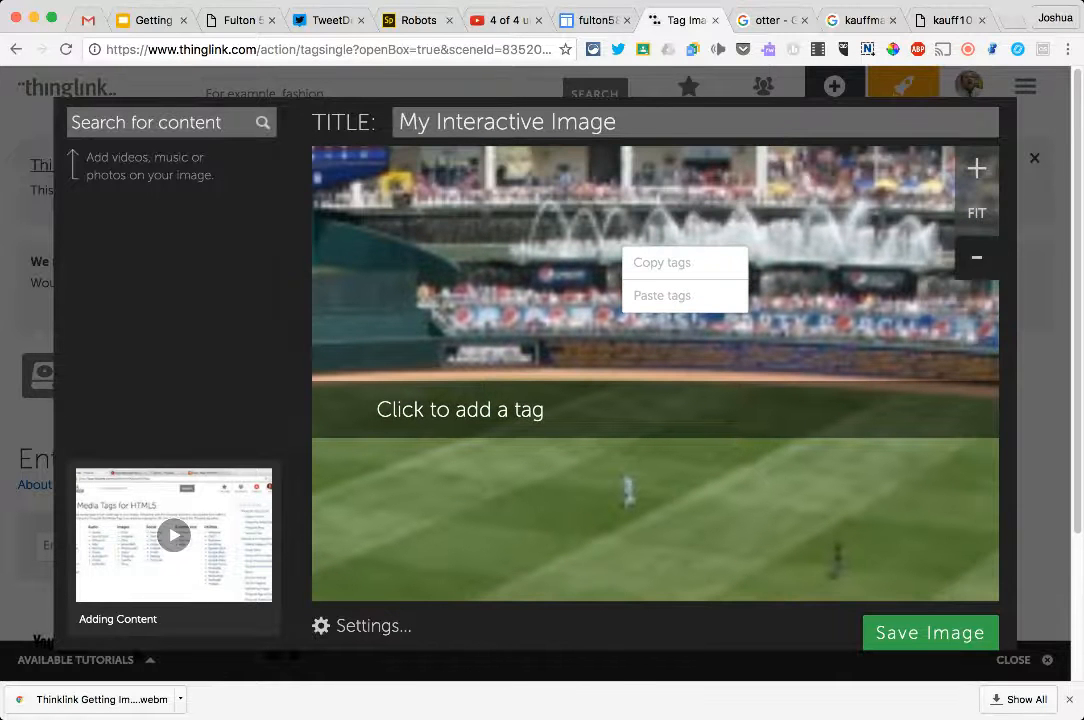
pyautogui.click(977, 257)
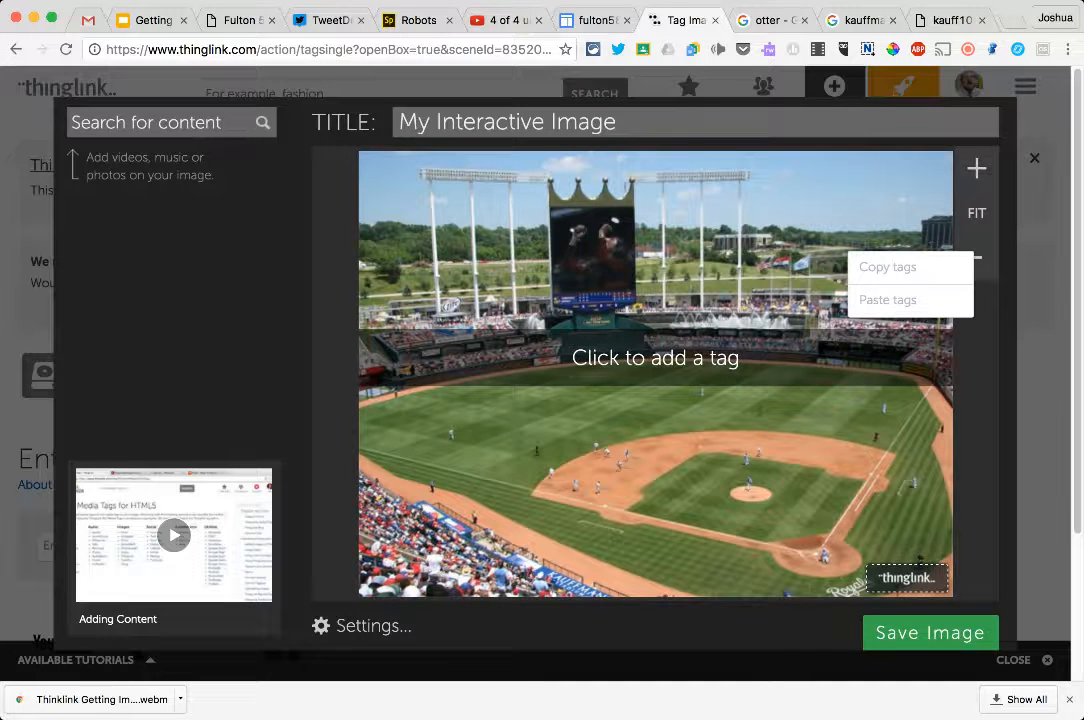
# - Change the image title to Kauffman Stadium
pyautogui.click(508, 122)
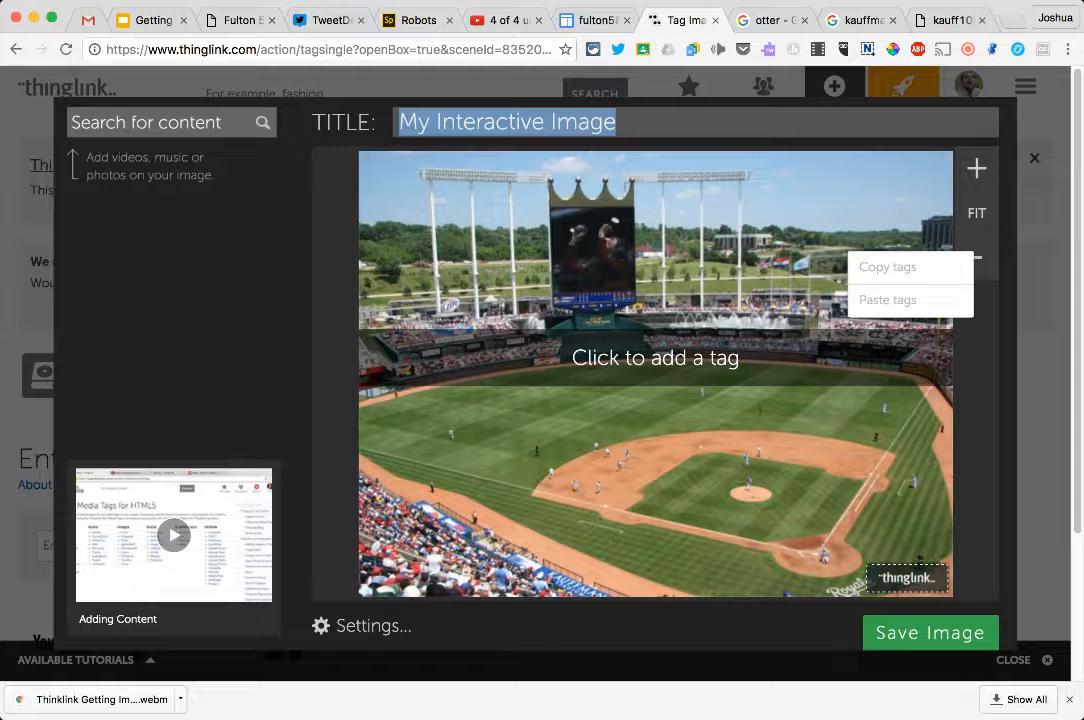
pyautogui.press('BackSpace')
pyautogui.write('Kau')
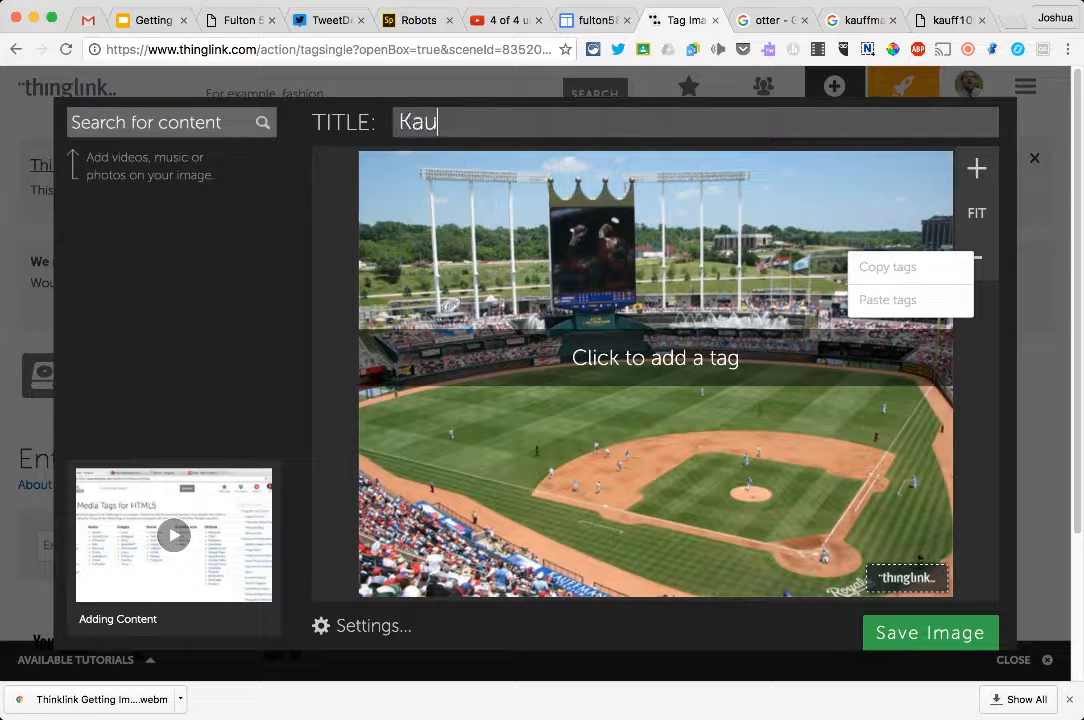
pyautogui.write('ffman Stadium')
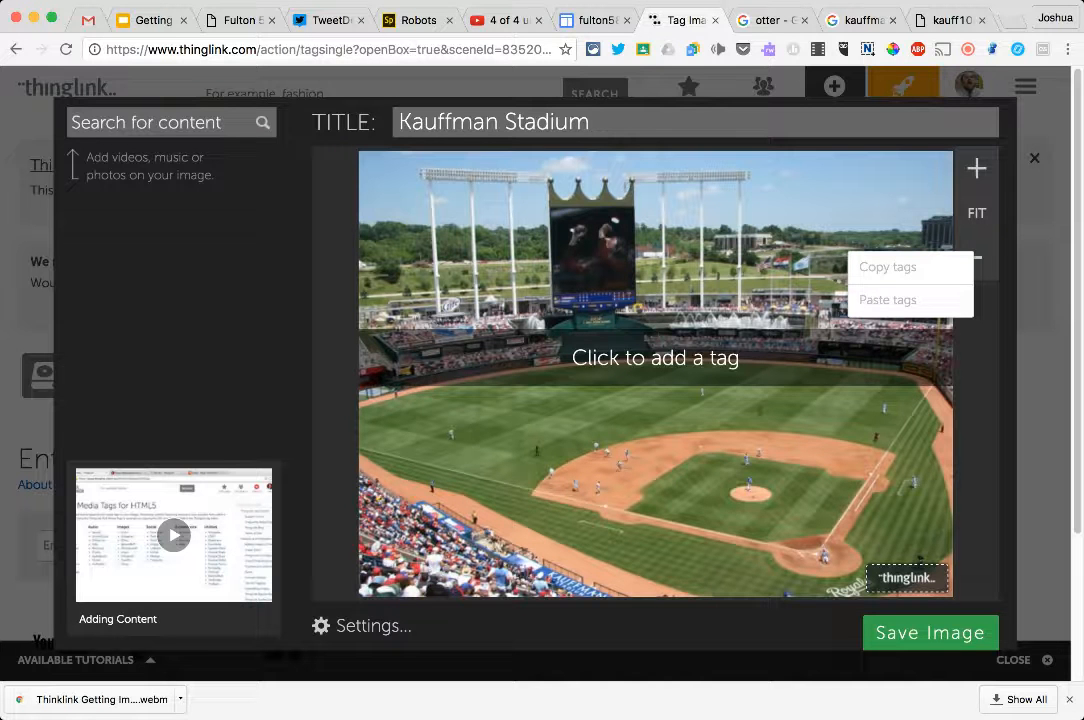
pyautogui.click(155, 122)
pyautogui.rightClick(618, 485)
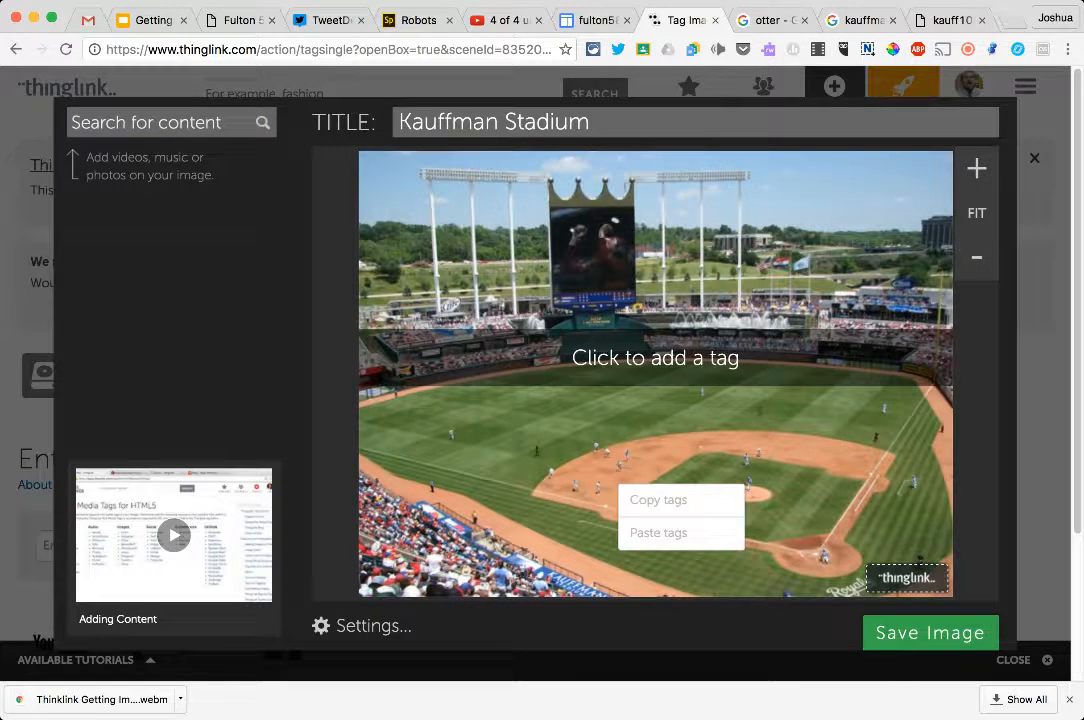
pyautogui.rightClick(745, 386)
pyautogui.rightClick(925, 363)
pyautogui.rightClick(979, 355)
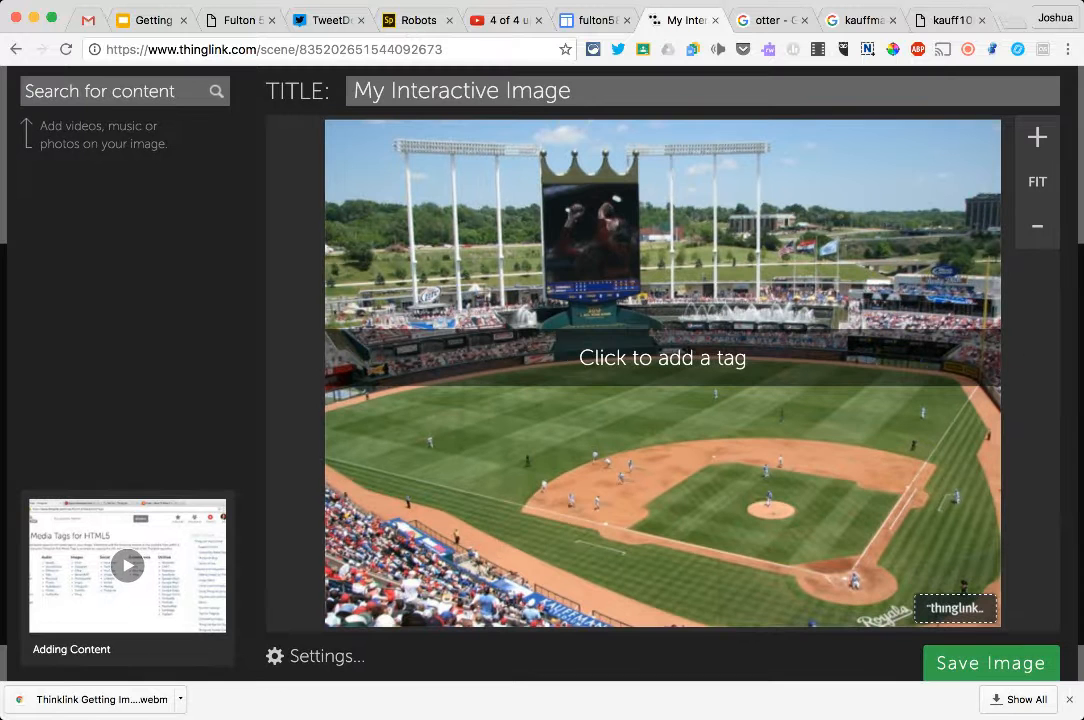
# - Add a text tag reading Third Base at third base on the infield and save it
pyautogui.click(606, 520)
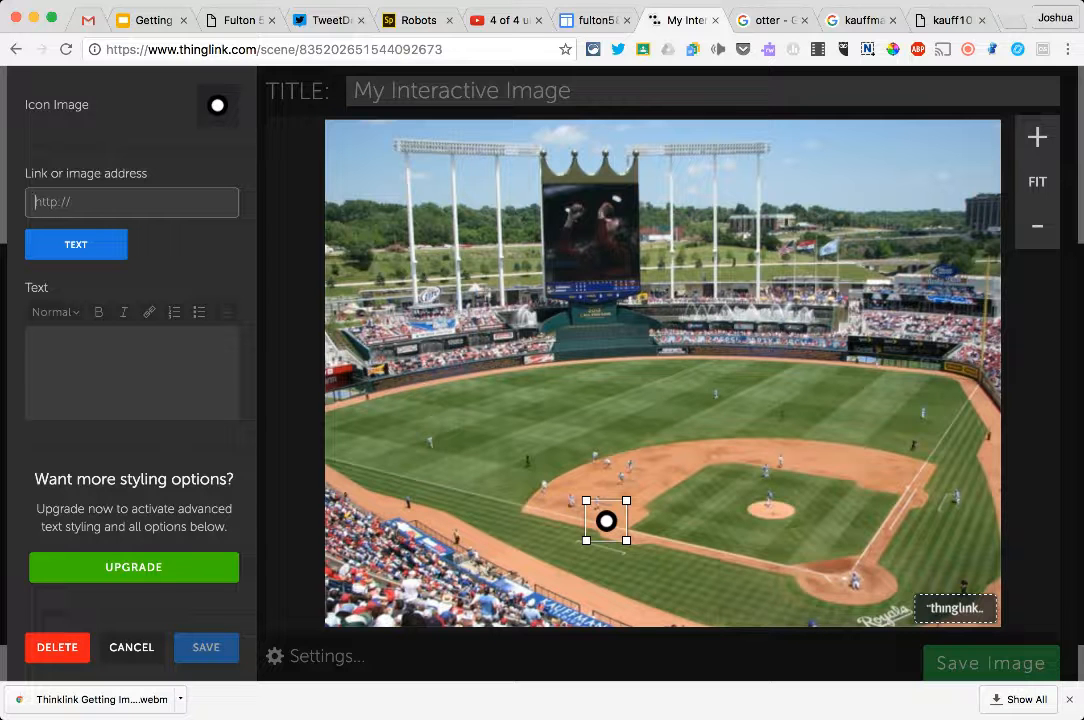
pyautogui.click(131, 372)
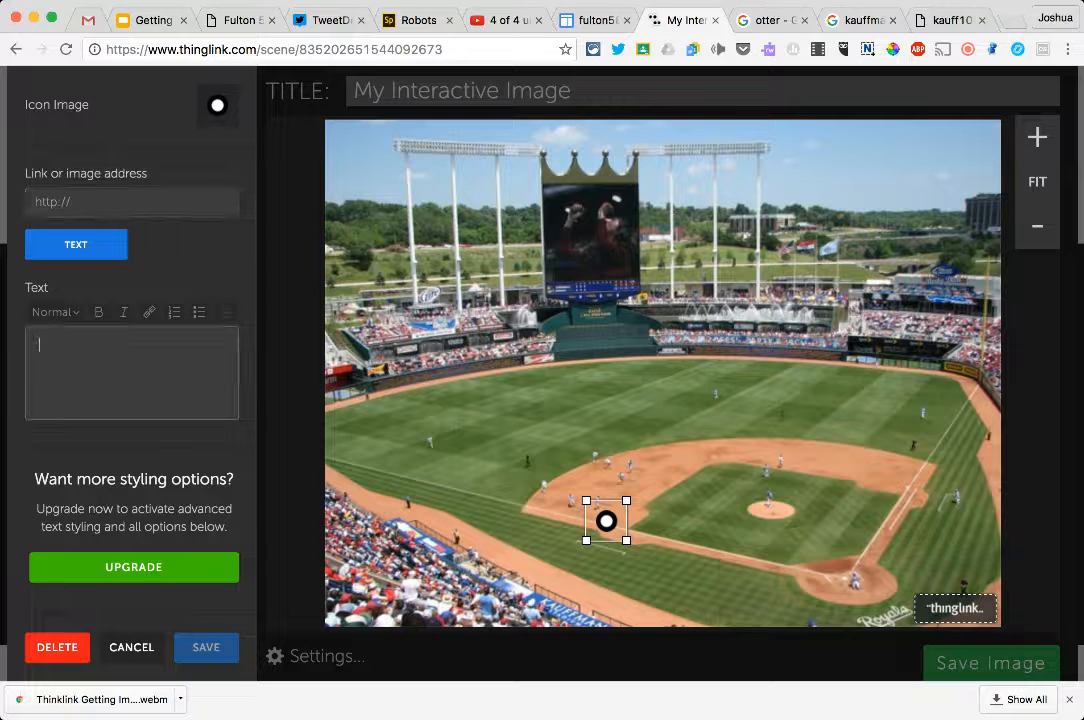
pyautogui.write('Third Base')
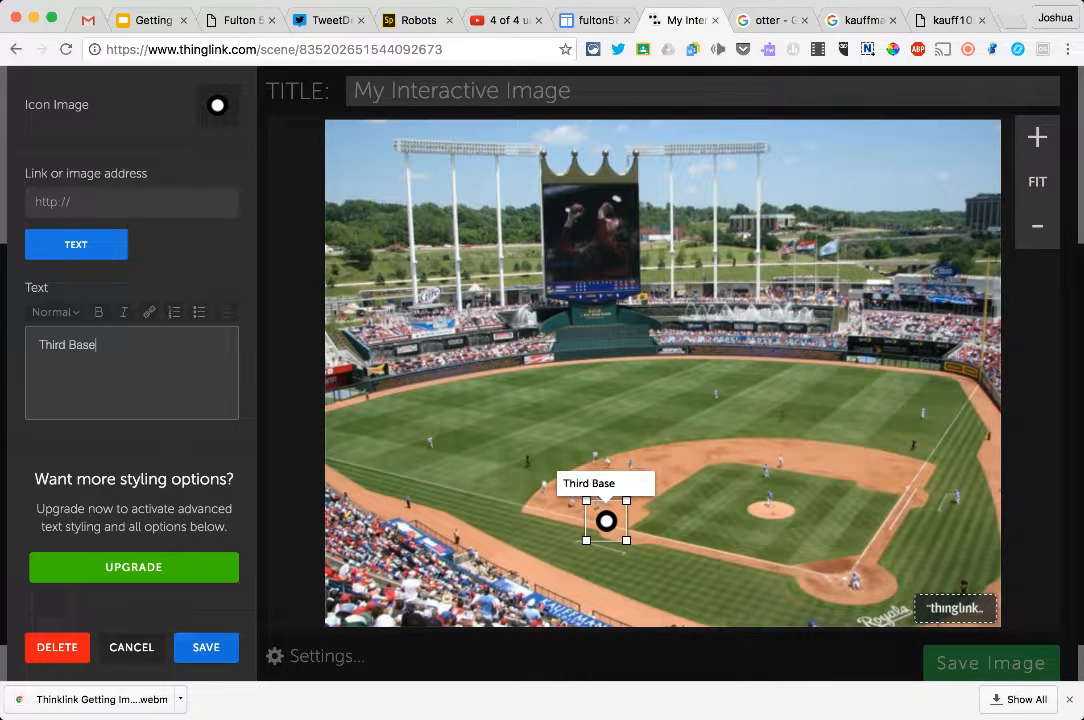
pyautogui.click(206, 648)
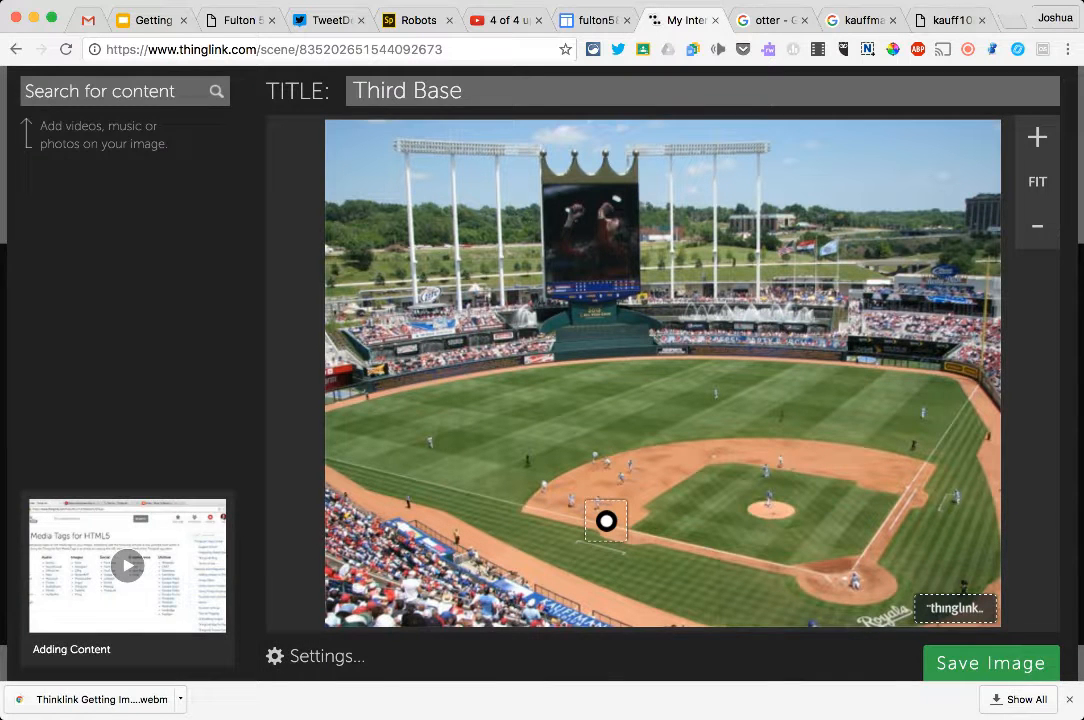
# - Look through the icon choices for the Third Base tag and delete the tag
pyautogui.click(606, 521)
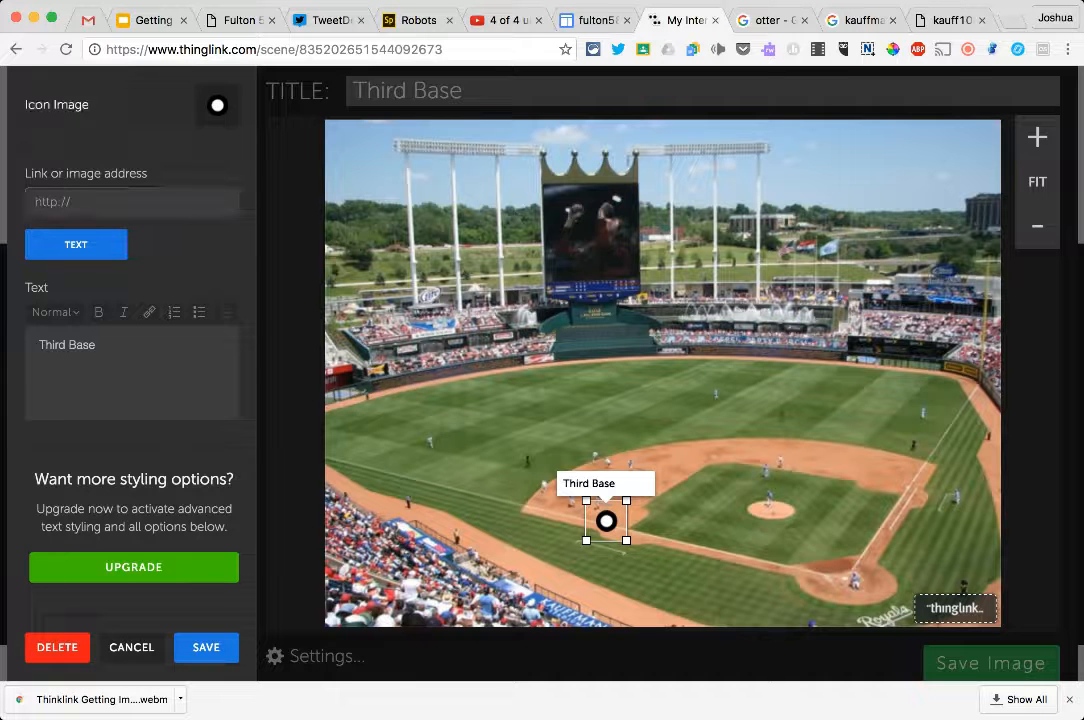
pyautogui.click(217, 105)
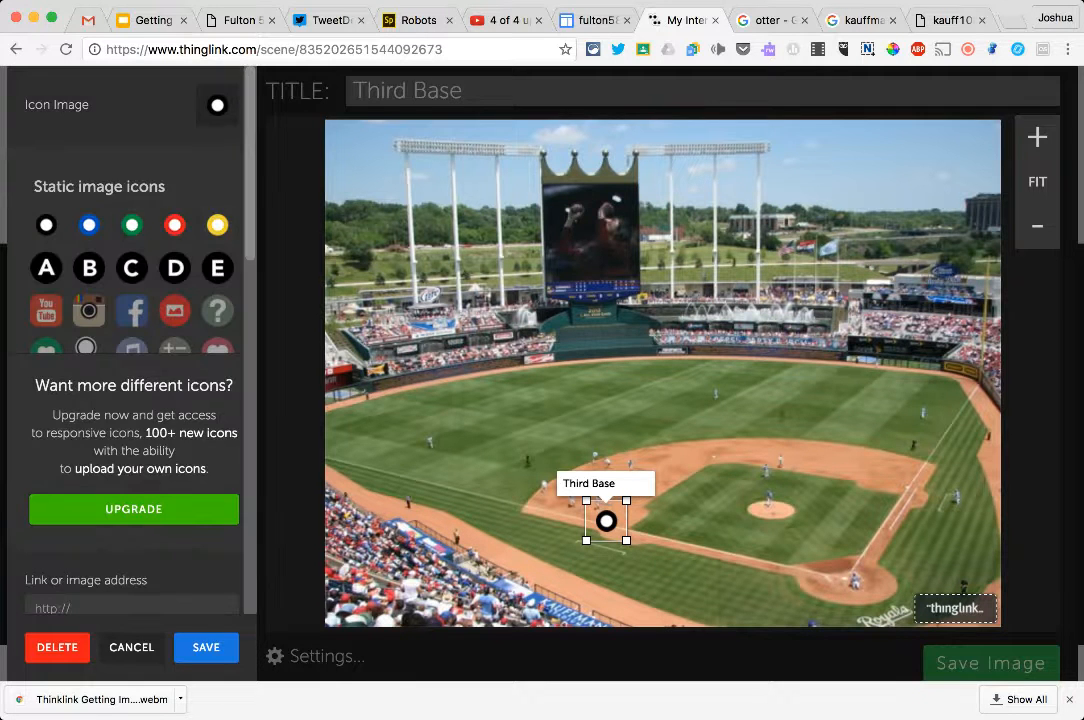
pyautogui.scroll(-2, 130, 350)
pyautogui.scroll(2, 130, 350)
pyautogui.scroll(-4, 130, 350)
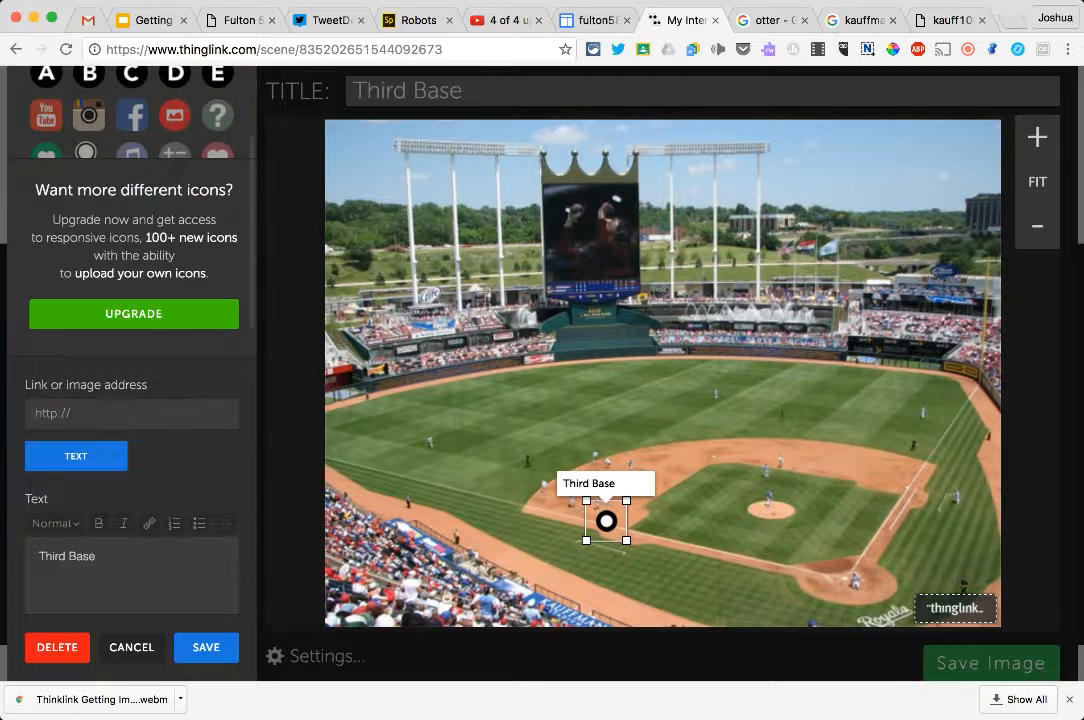
pyautogui.click(57, 647)
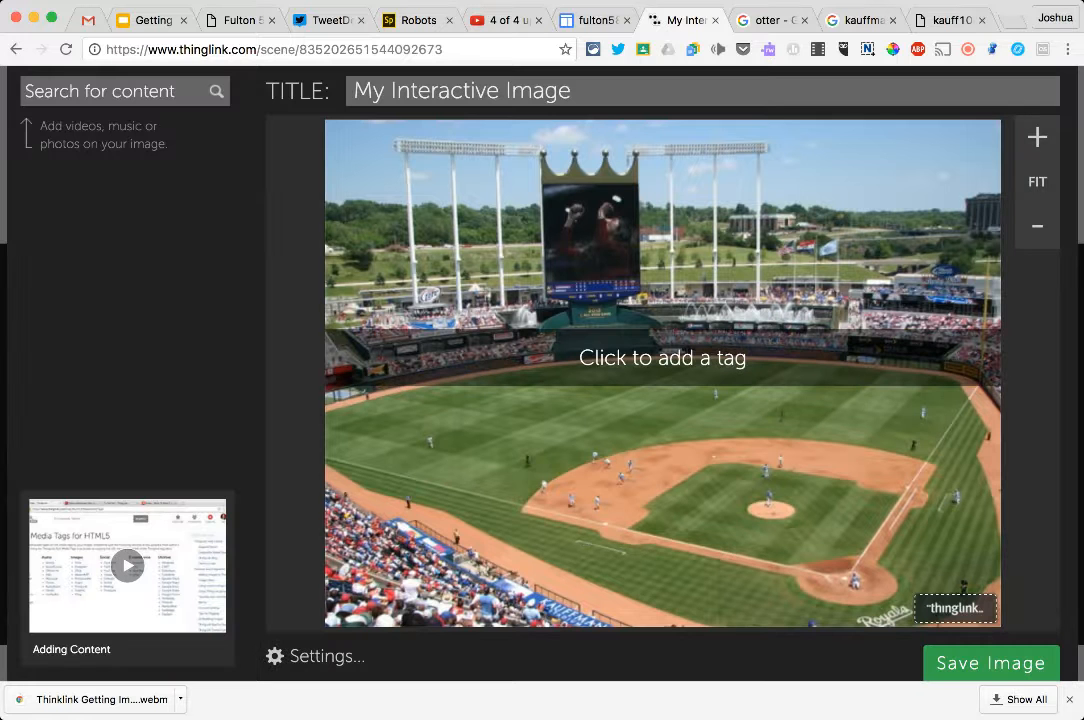
# - Search for taggable content about George Brett
pyautogui.click(124, 91)
pyautogui.write('G')
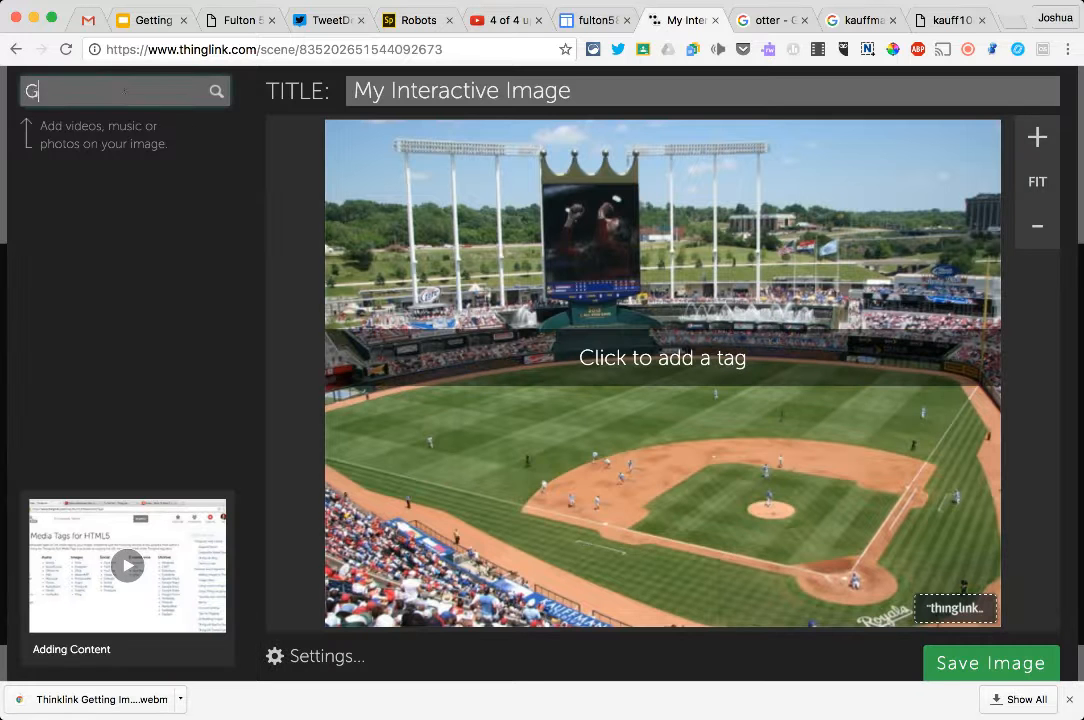
pyautogui.write('eorge Brett')
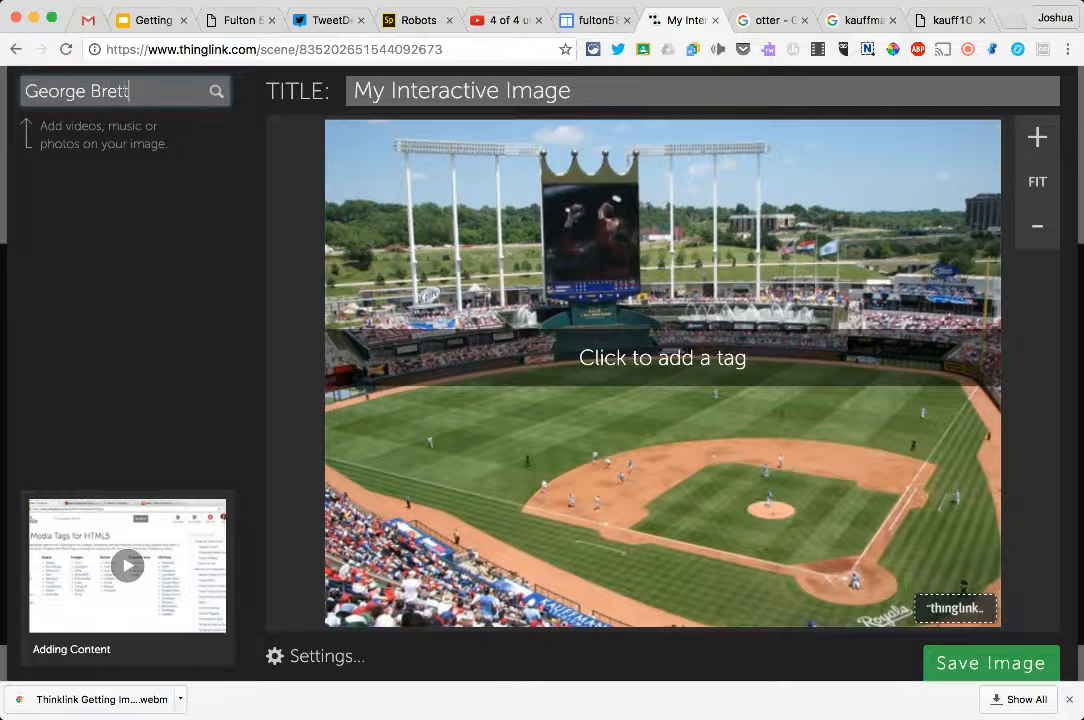
pyautogui.press('Return')
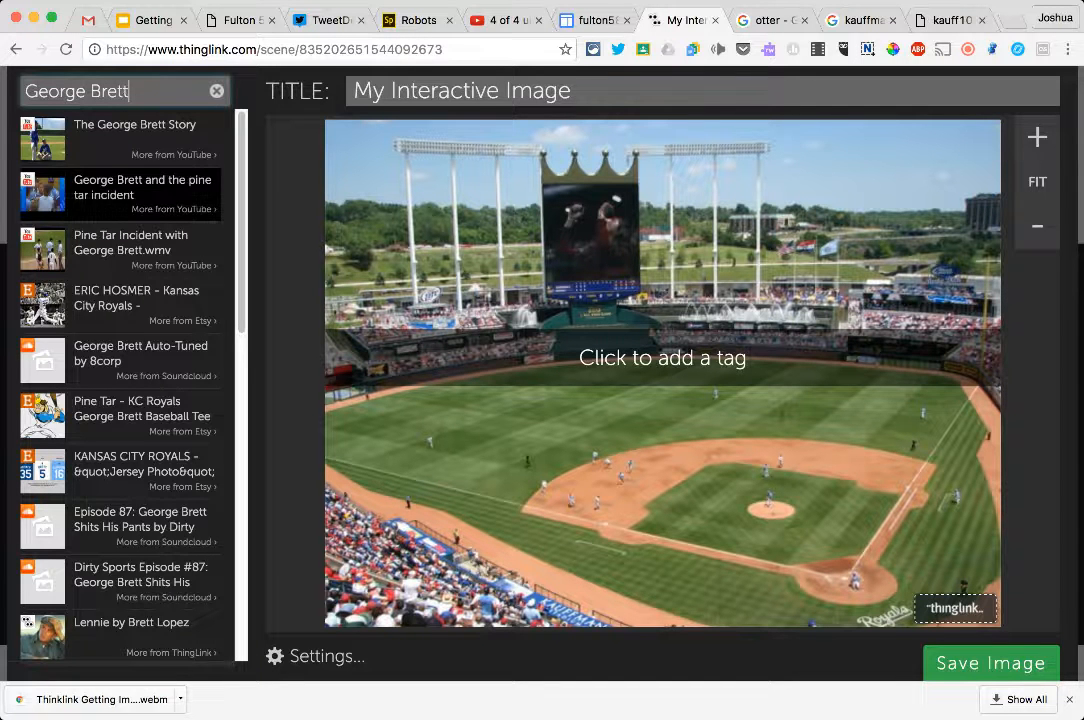
# - Save the YouTube video "George Brett and the pine tar incident" as a tag at third base, and open that tag for editing
pyautogui.click(140, 192)
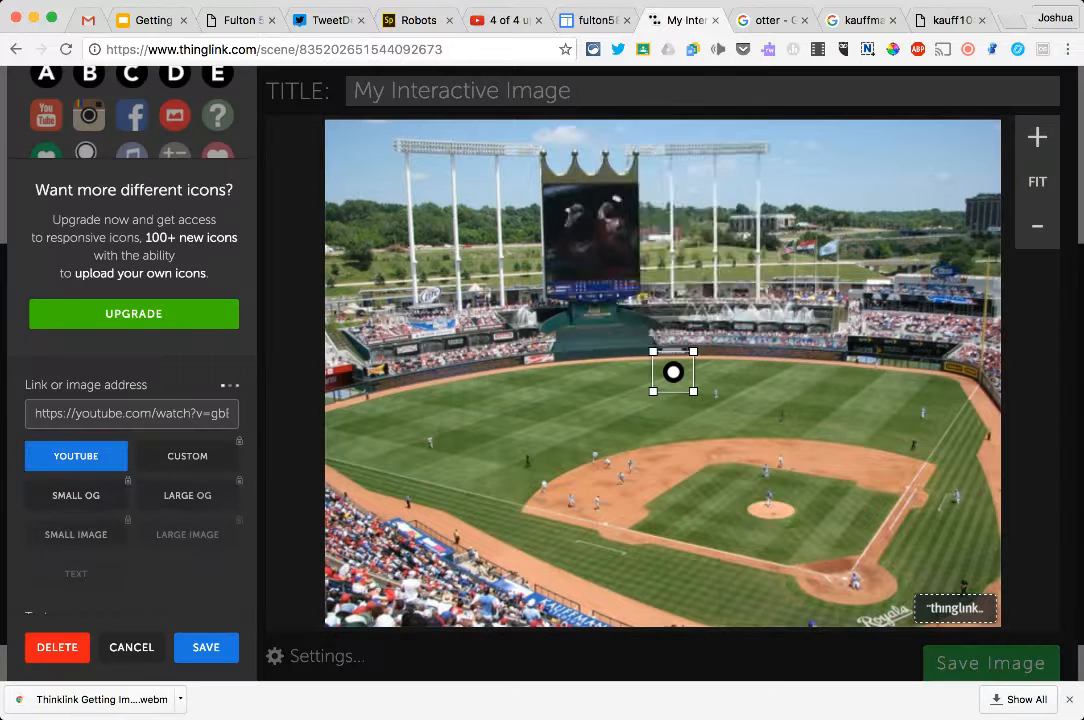
pyautogui.moveTo(673, 372); pyautogui.dragTo(604, 524)
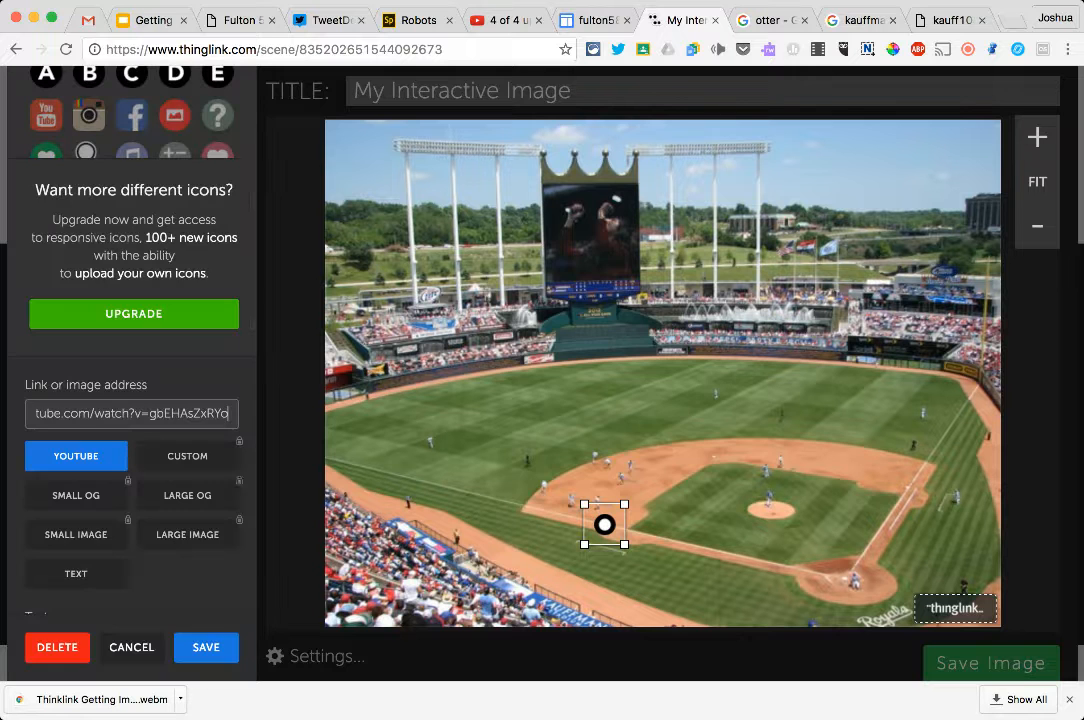
pyautogui.click(206, 647)
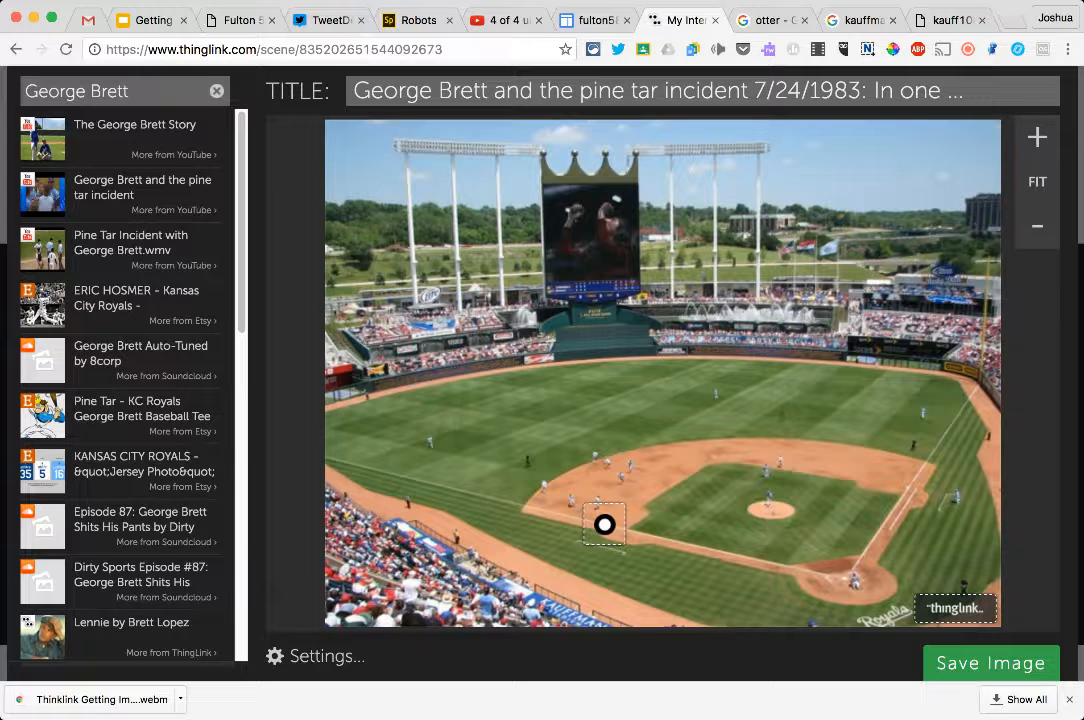
pyautogui.click(604, 524)
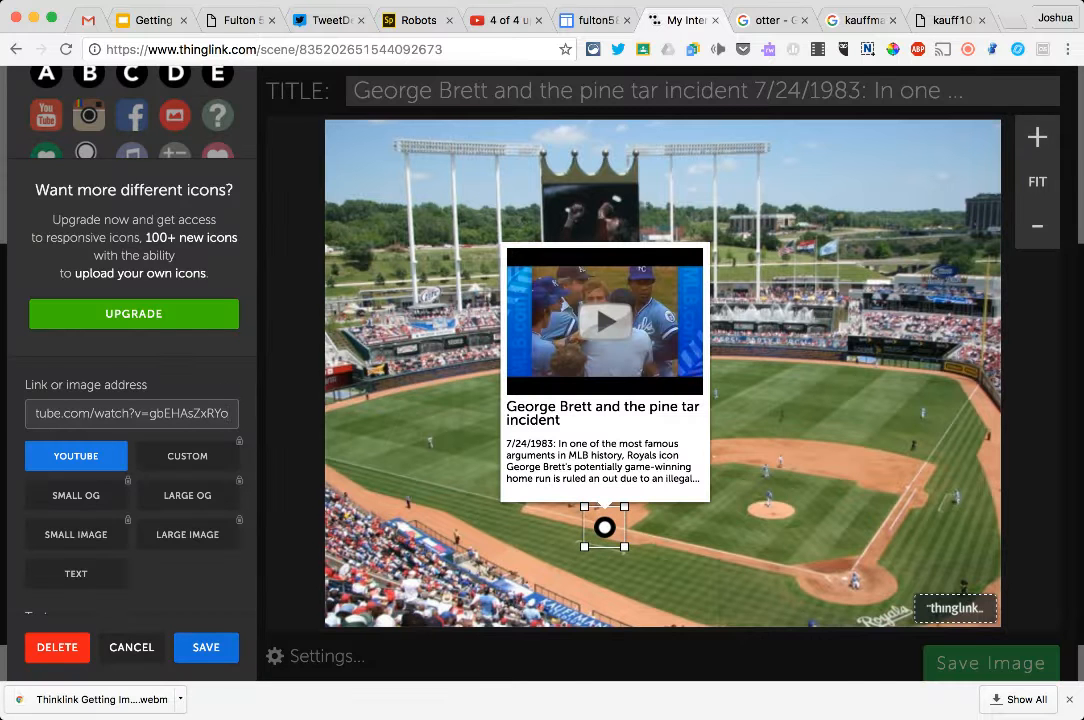
# - Save the pine tar video tag at third base and search for taggable content with "pitcher in baseball"
pyautogui.scroll(-5, 130, 380)
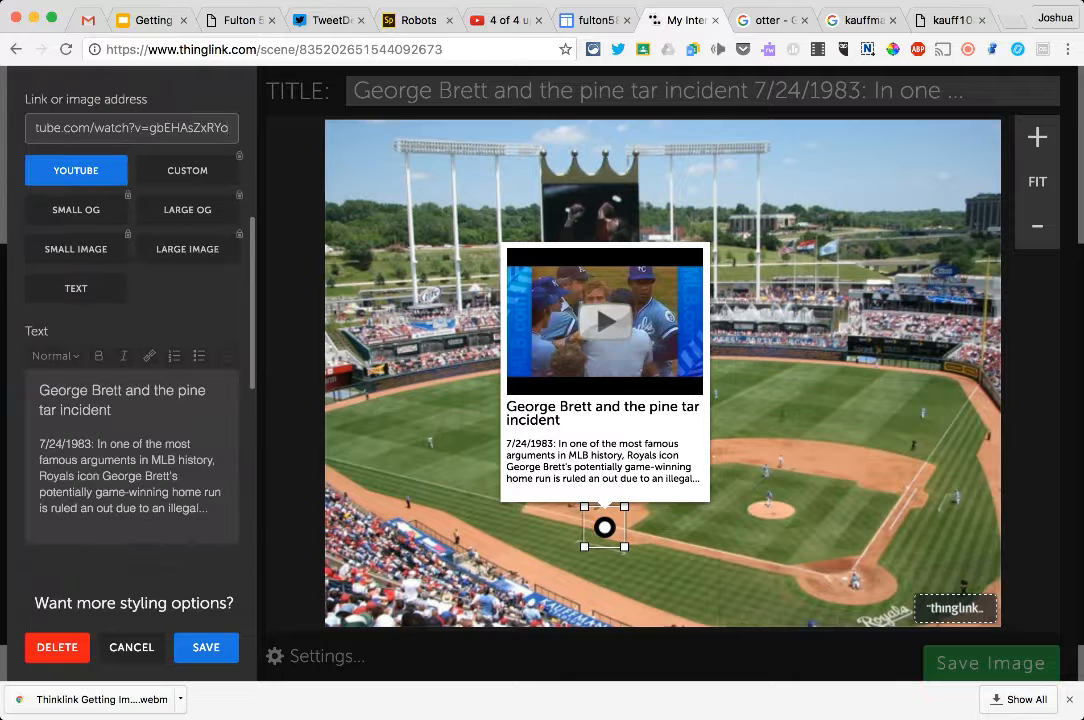
pyautogui.click(206, 647)
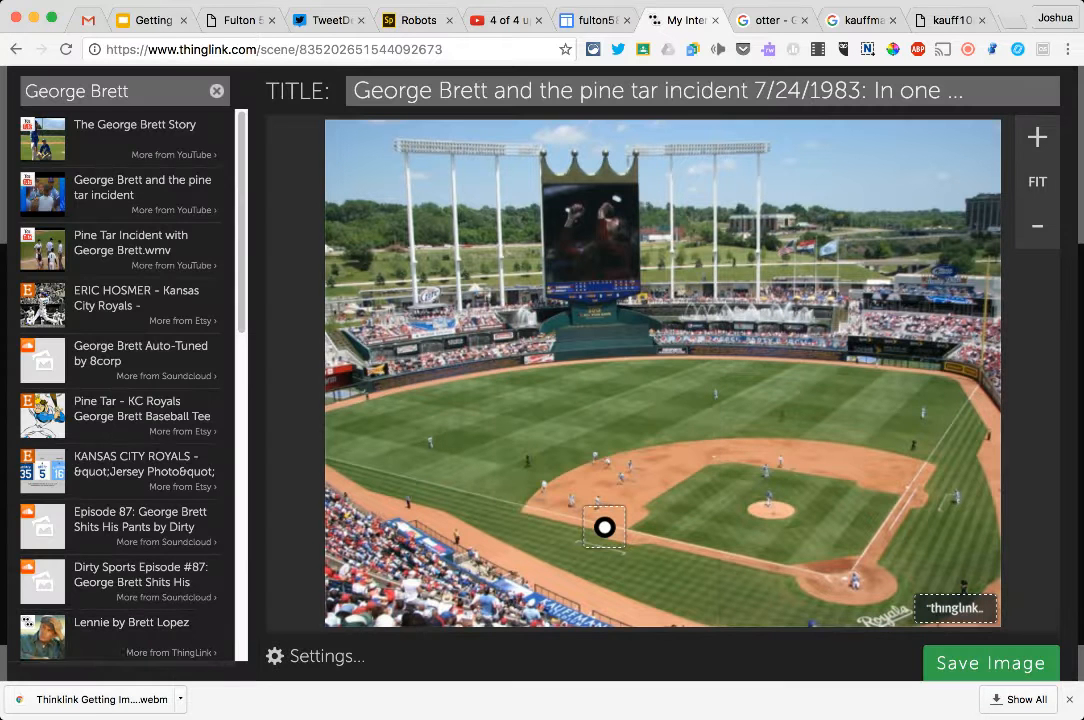
pyautogui.click(216, 91)
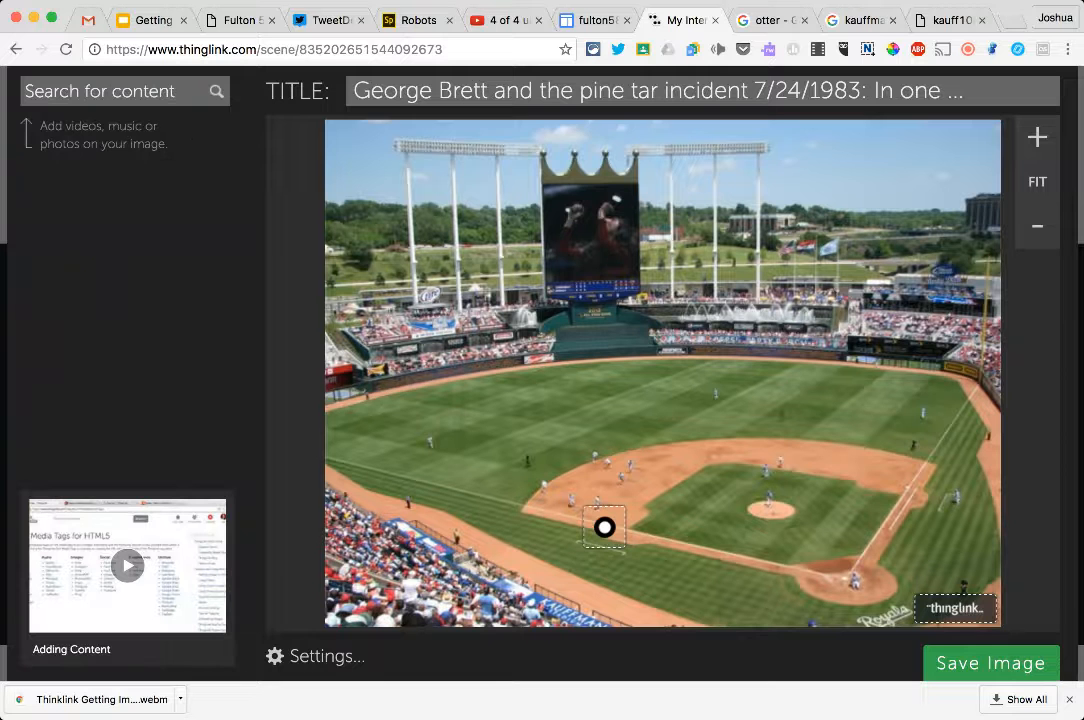
pyautogui.click(115, 91)
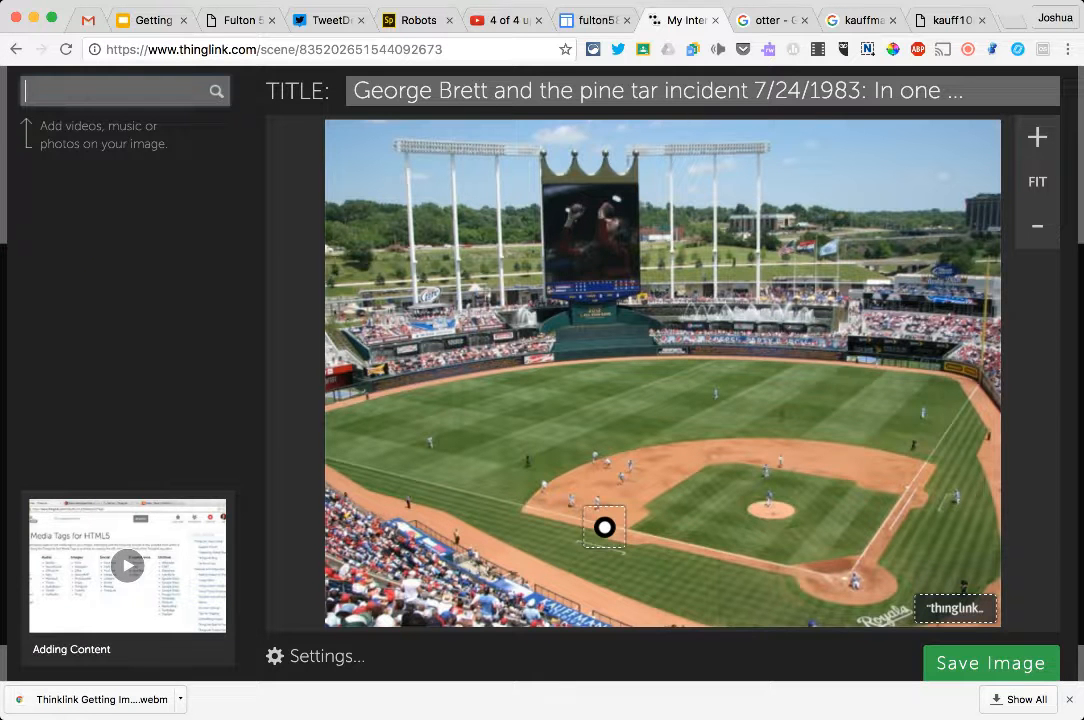
pyautogui.write('pitcher in baseball')
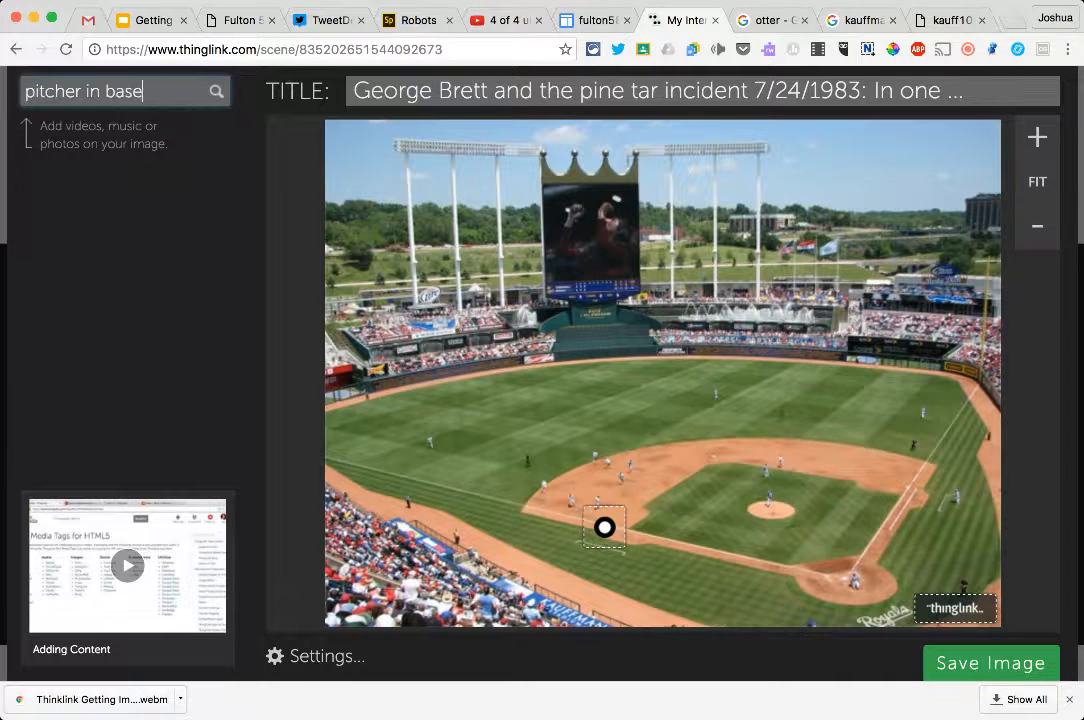
pyautogui.press('Return')
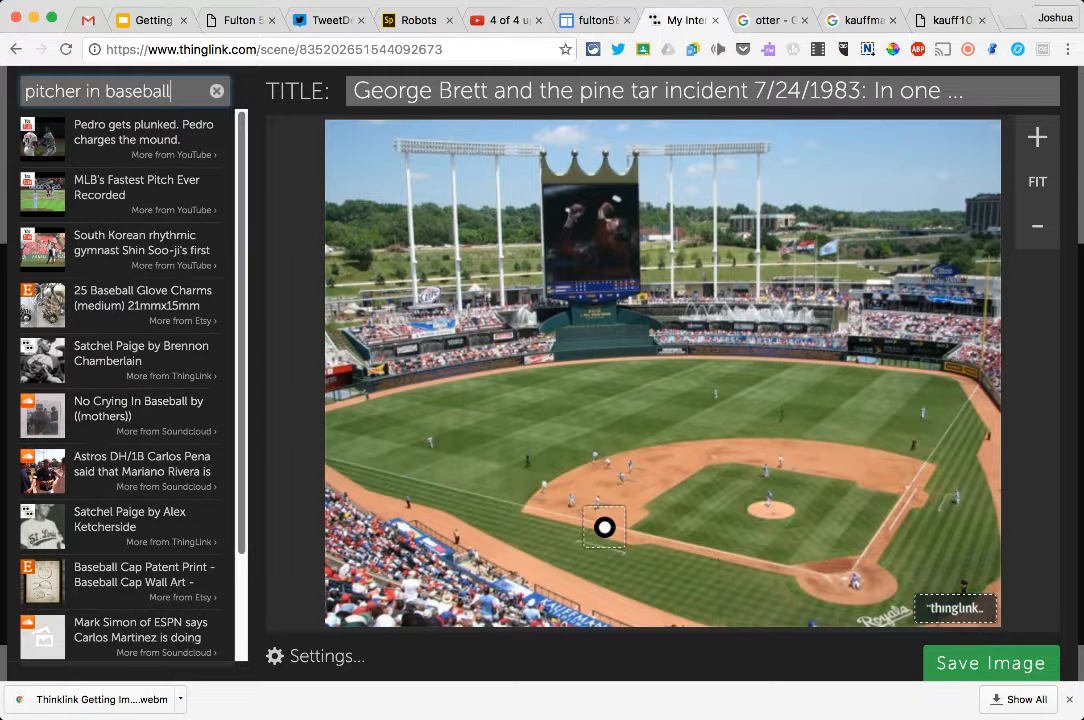
# - Add the SoundCloud result about Carlos Pena and Mariano Rivera as a tag on the pitcher's mound, save it and clear the search
pyautogui.scroll(-3, 120, 395)
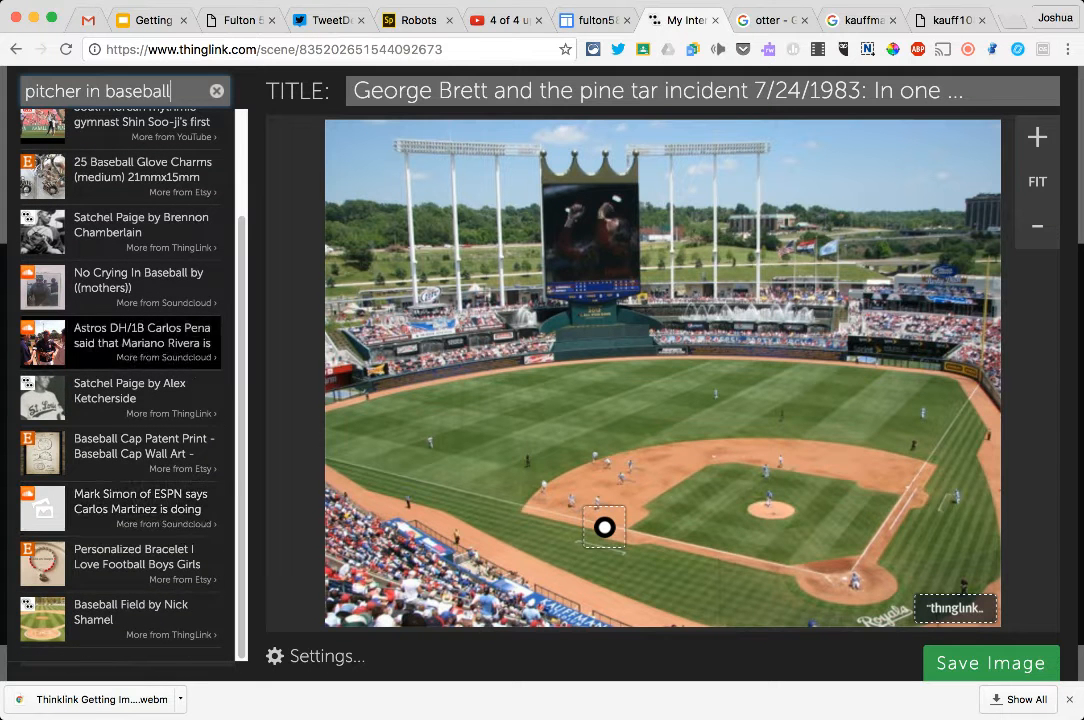
pyautogui.scroll(2, 120, 260)
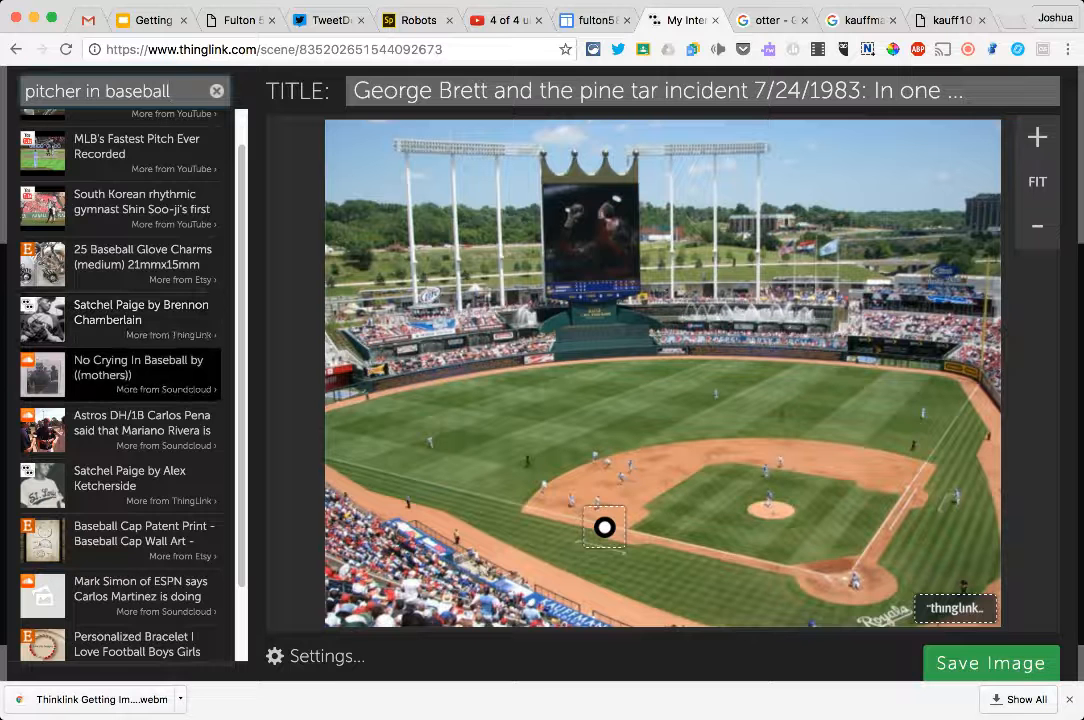
pyautogui.click(140, 422)
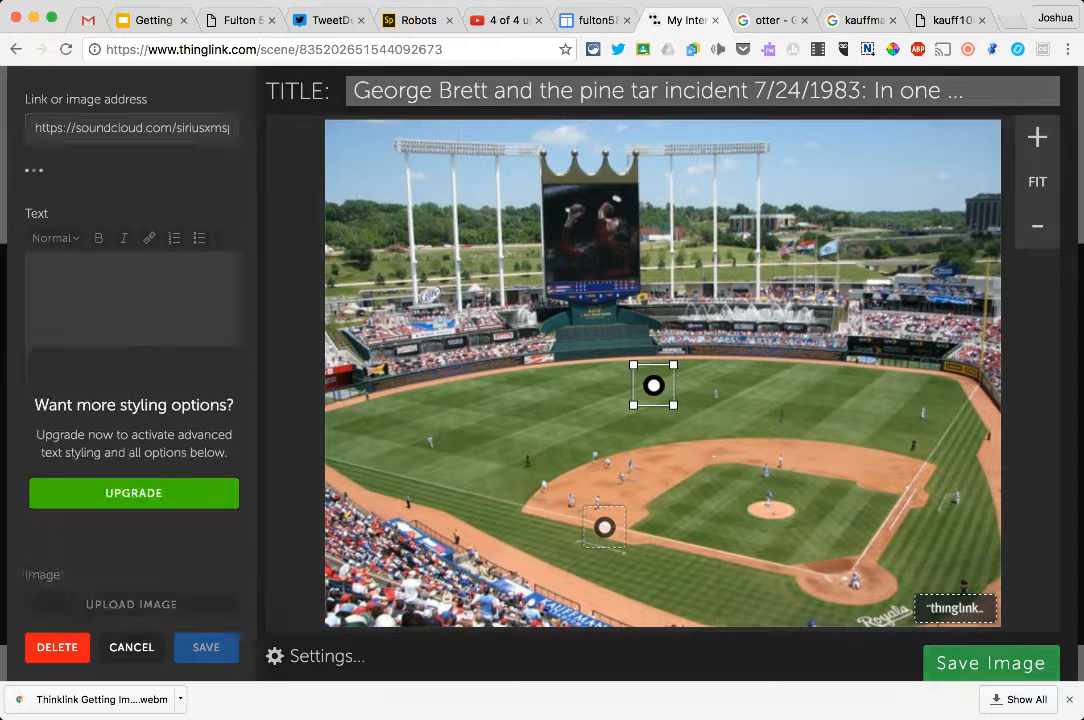
pyautogui.moveTo(653, 385); pyautogui.dragTo(773, 506)
pyautogui.click(773, 506)
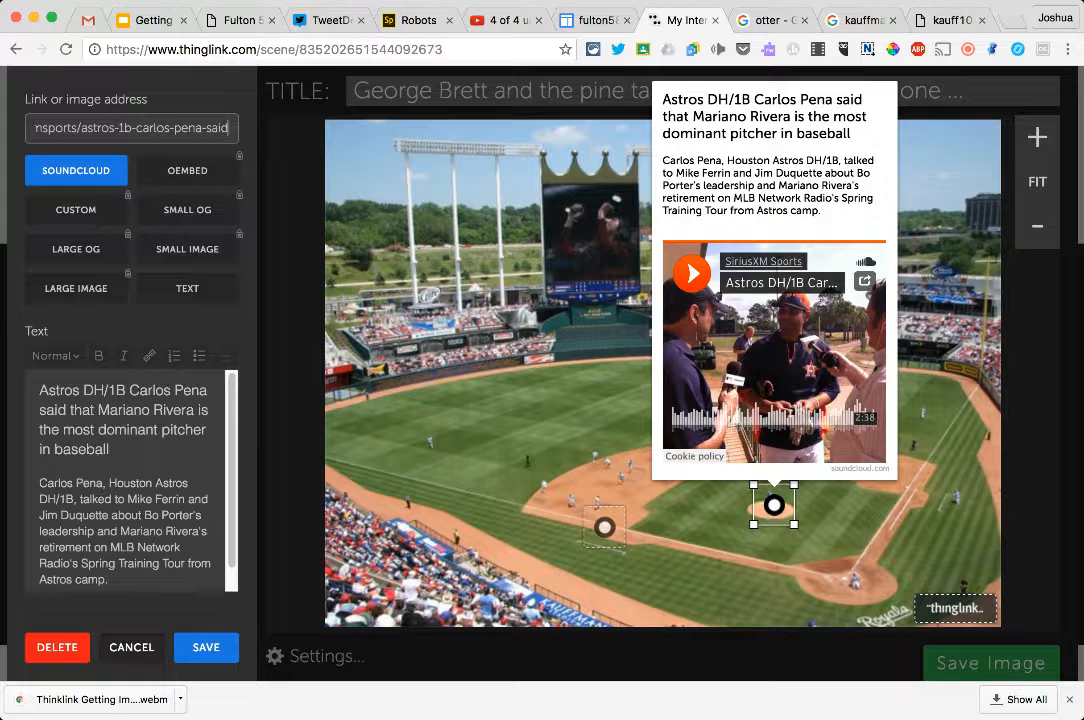
pyautogui.click(206, 648)
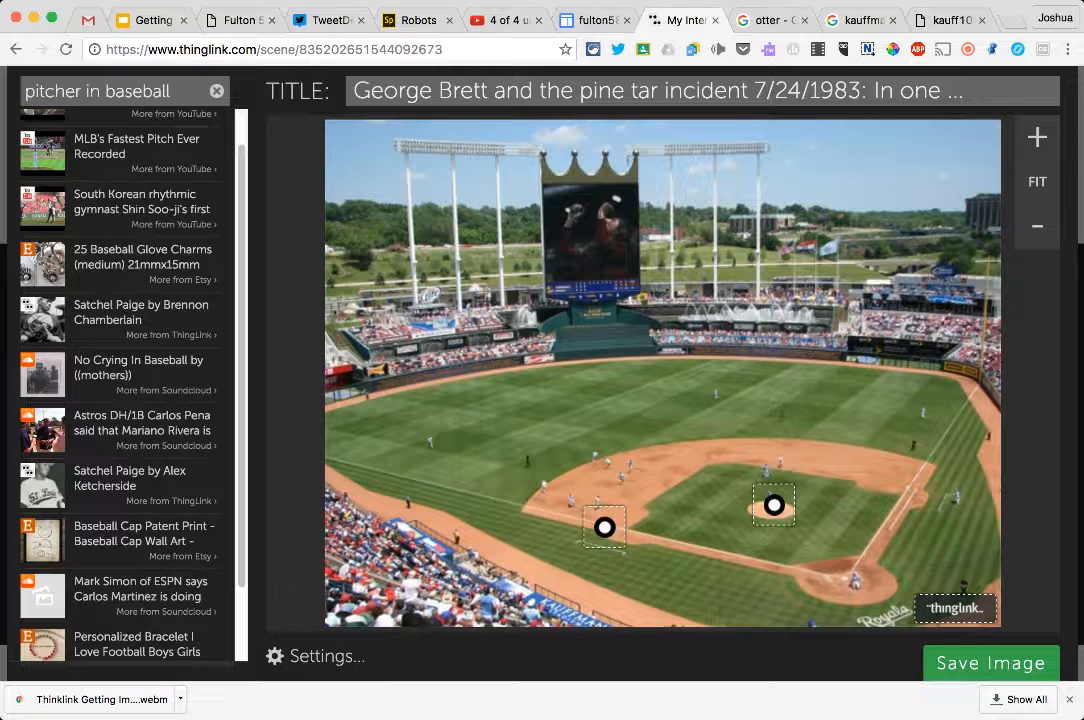
pyautogui.click(217, 91)
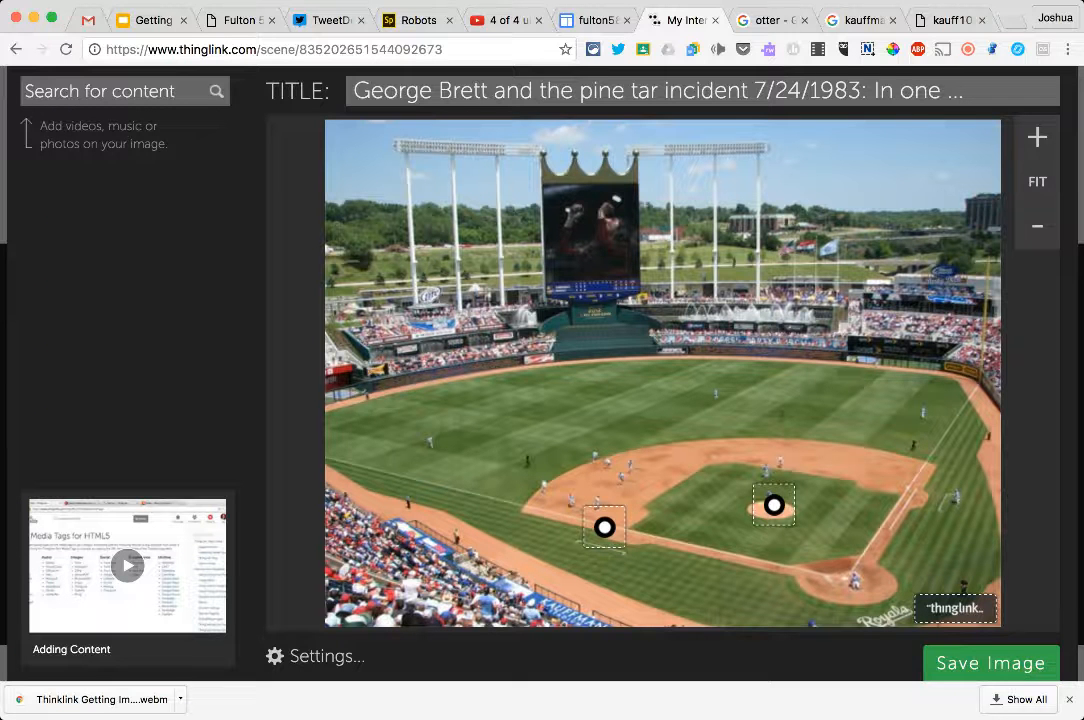
# - Place a new tag at home plate and paste in the copied catcher.jpg image address from motherofimperfection.com
pyautogui.click(847, 576)
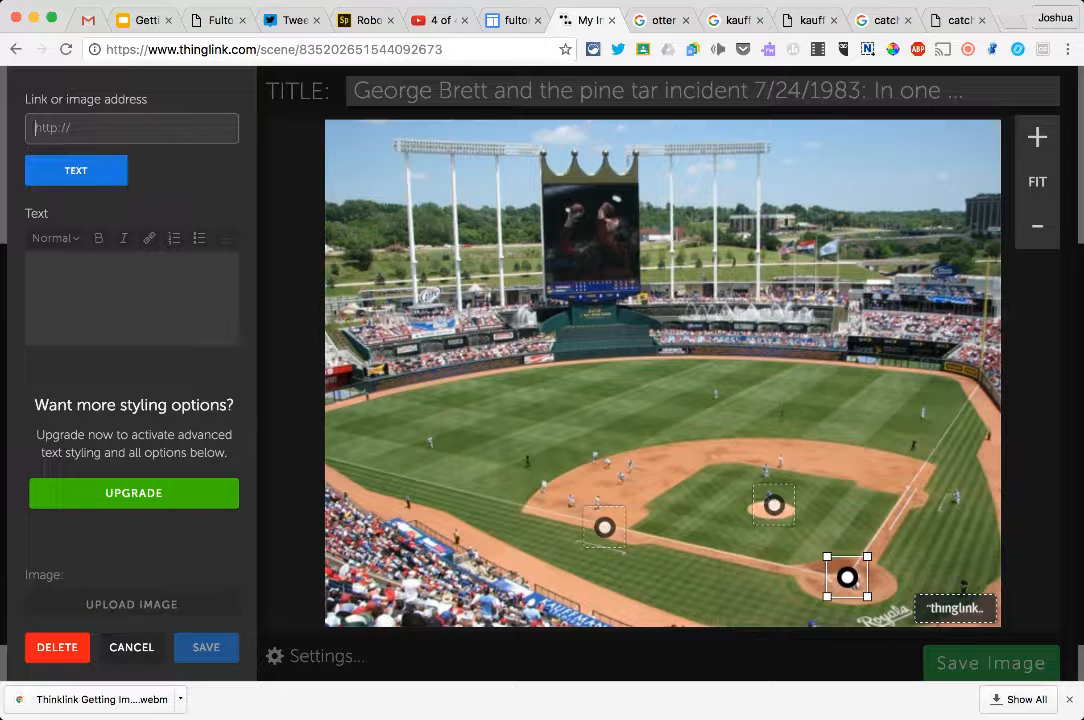
pyautogui.moveTo(847, 577); pyautogui.dragTo(848, 579)
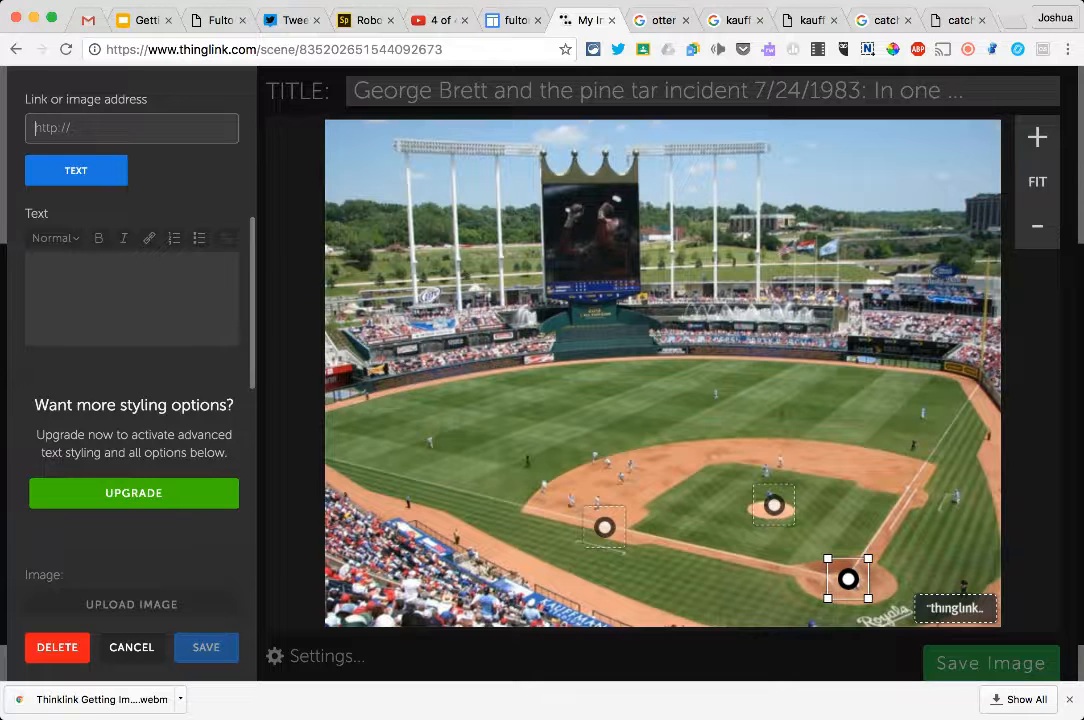
pyautogui.press('super+v')
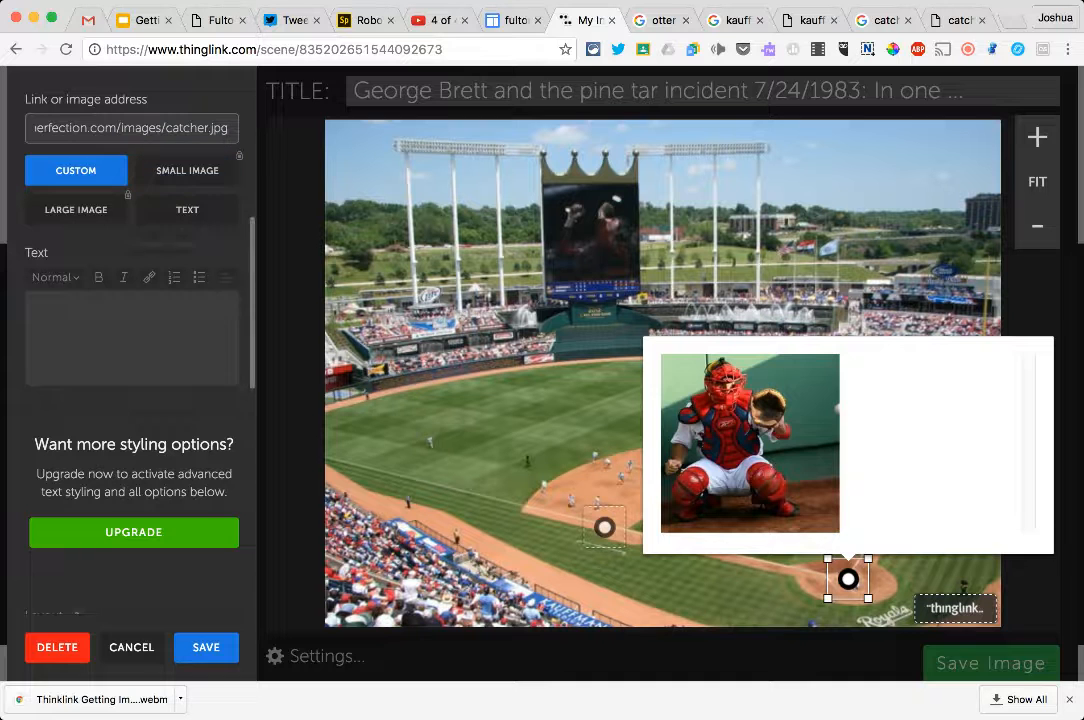
# - Give the home plate tag the text "Yadier Molina of Cardinals is one of the better catchers in MLB" and save it
pyautogui.click(131, 328)
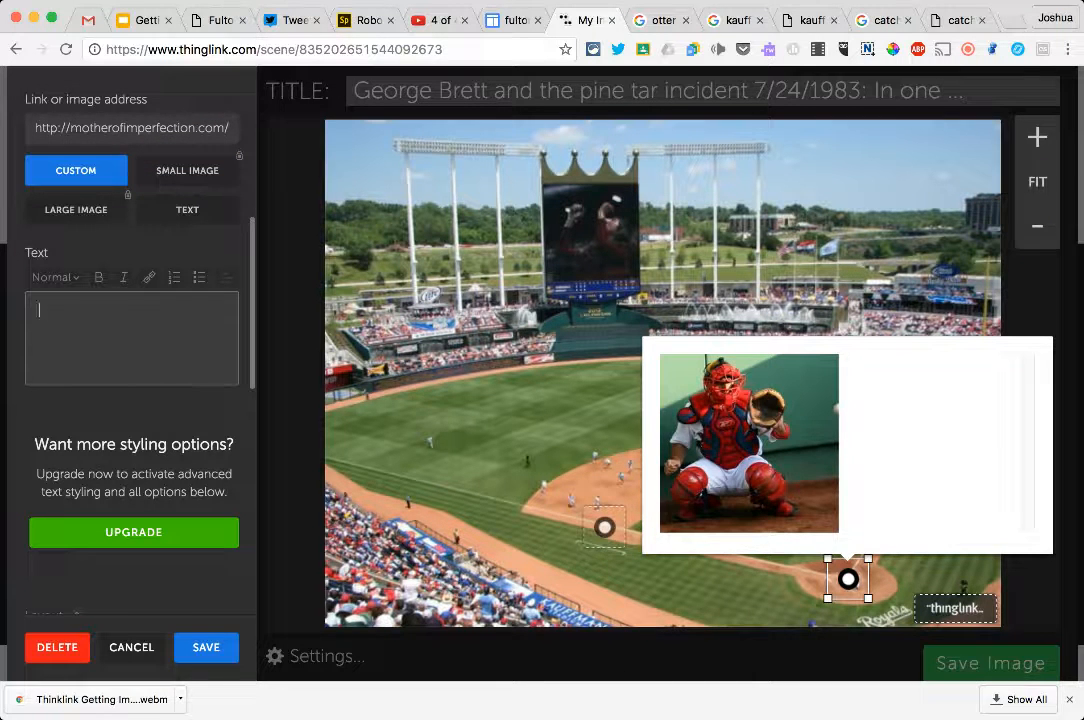
pyautogui.write('Yadier Molina of Ca')
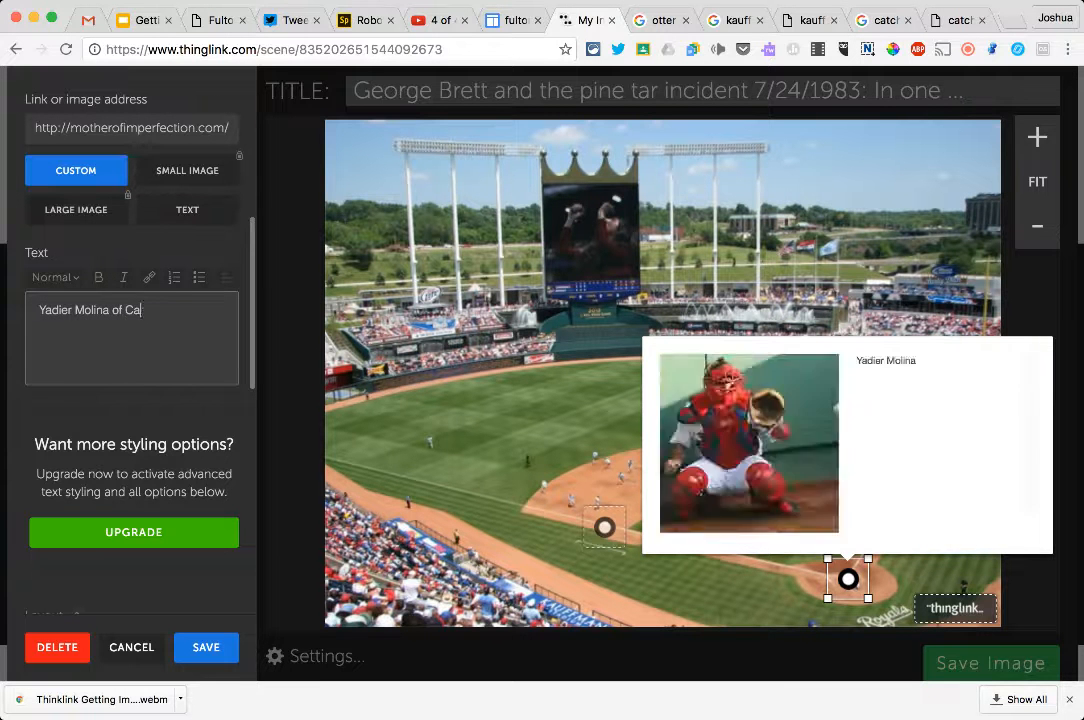
pyautogui.write('rdinals ')
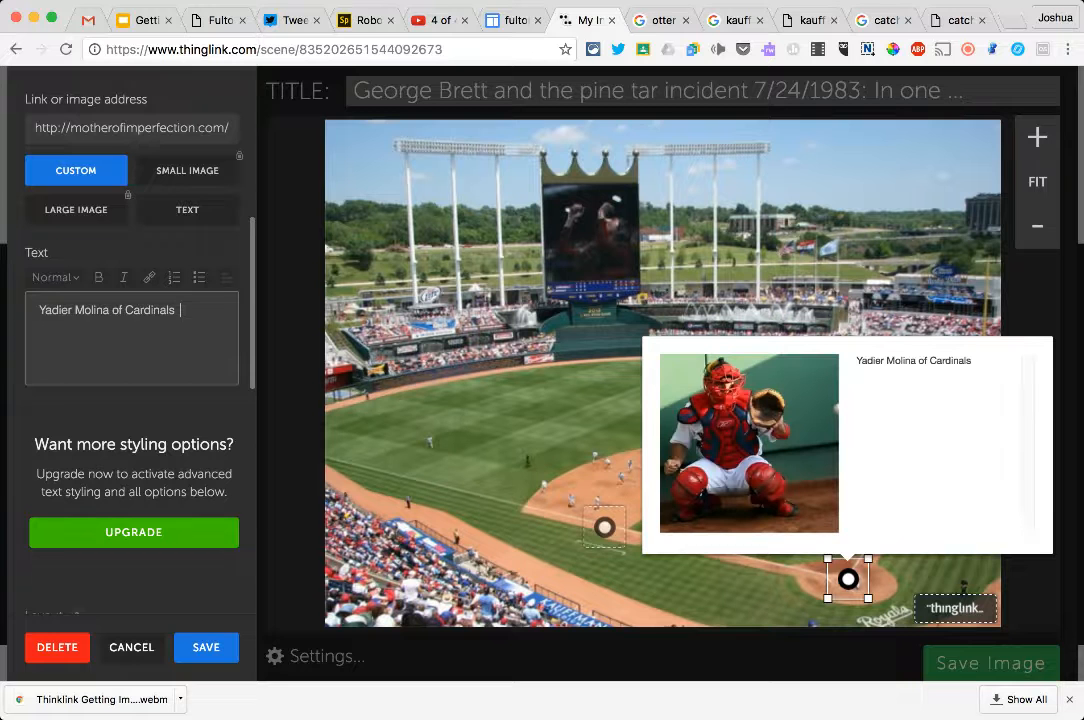
pyautogui.write('  is one of the better cathcers')
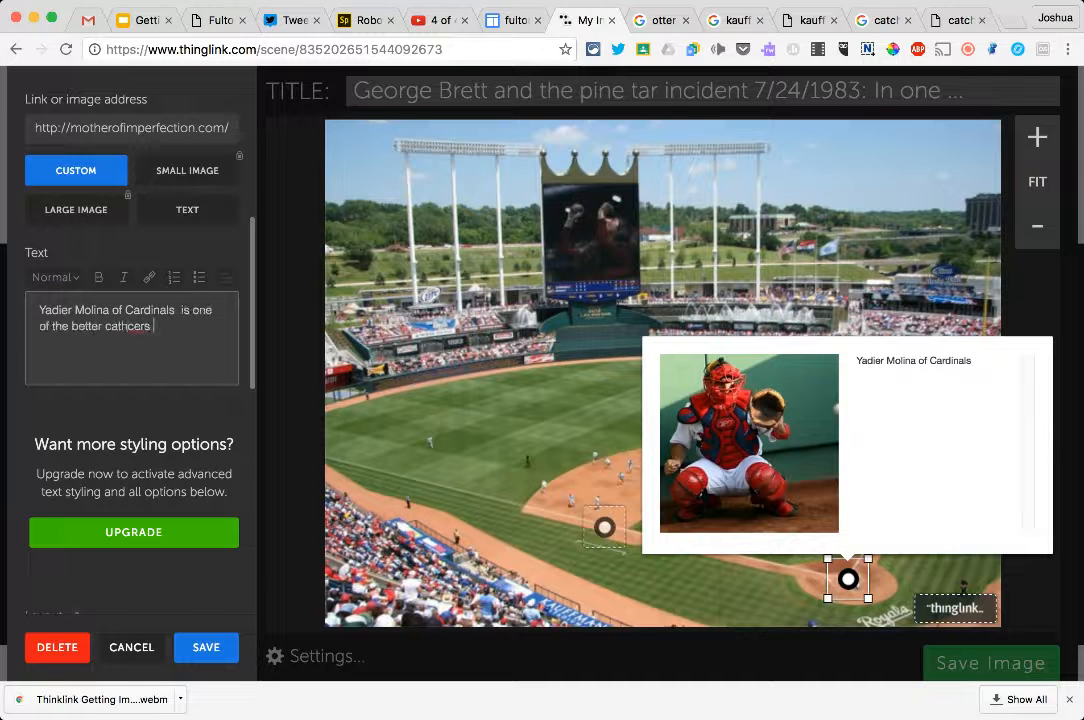
pyautogui.press('BackSpace')
pyautogui.press('BackSpace')
pyautogui.press('BackSpace')
pyautogui.press('BackSpace')
pyautogui.press('BackSpace')
pyautogui.press('BackSpace')
pyautogui.write('chers in MLB')
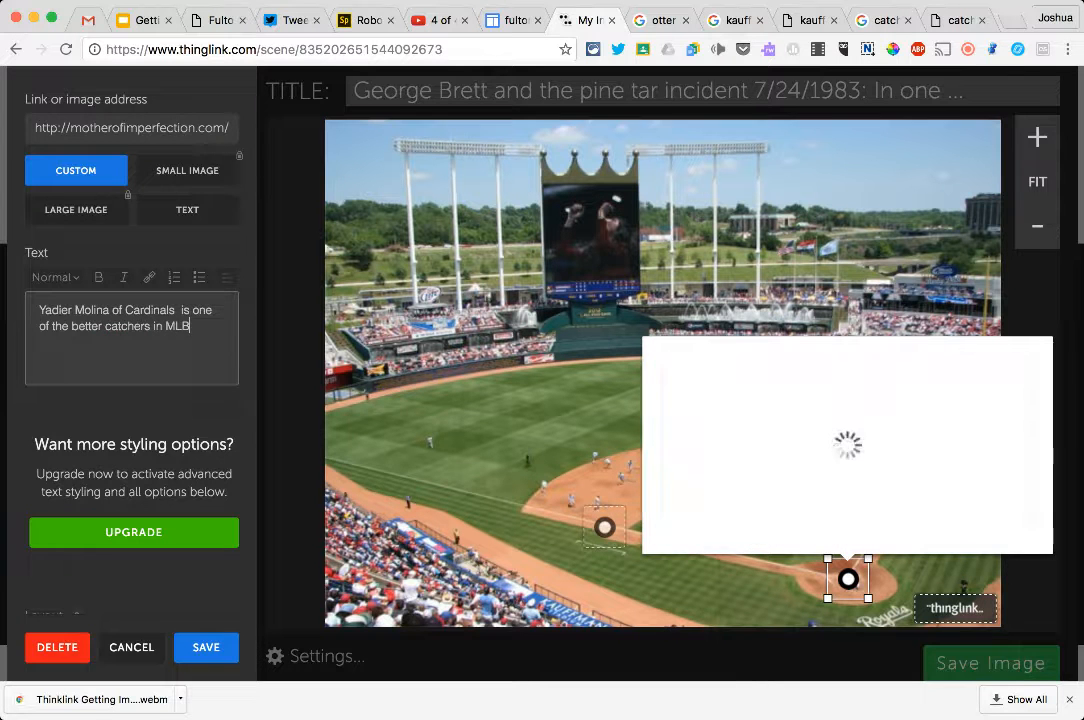
pyautogui.click(206, 648)
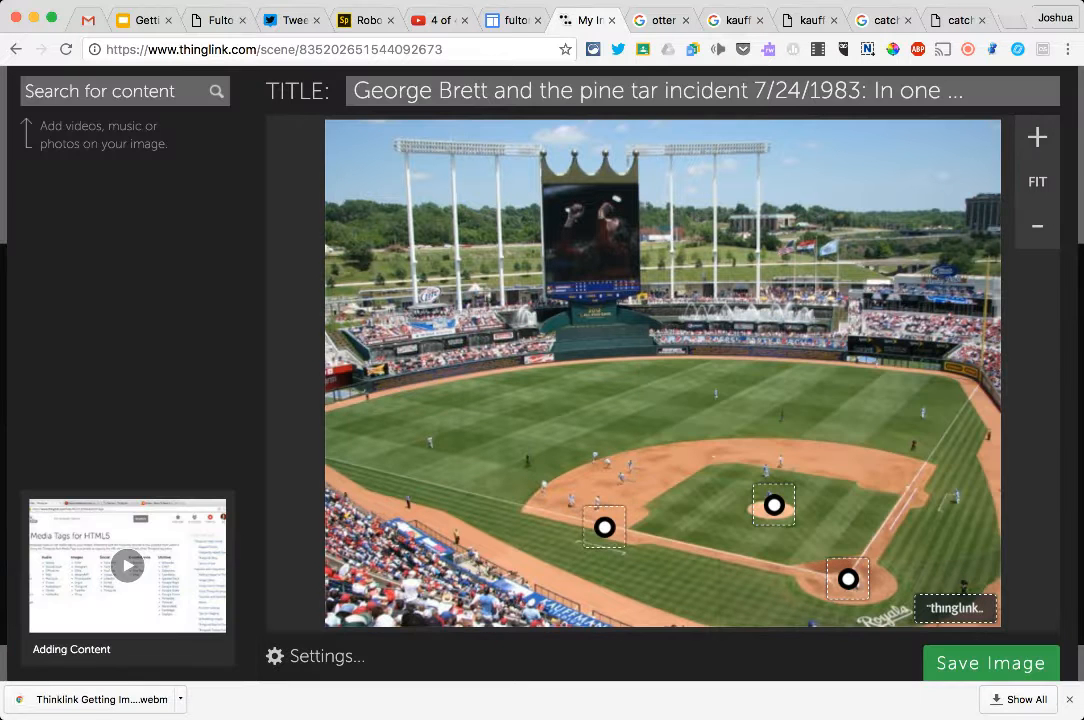
# - Review the content of the existing pitcher's mound and third base tags, leaving them saved
pyautogui.click(774, 505)
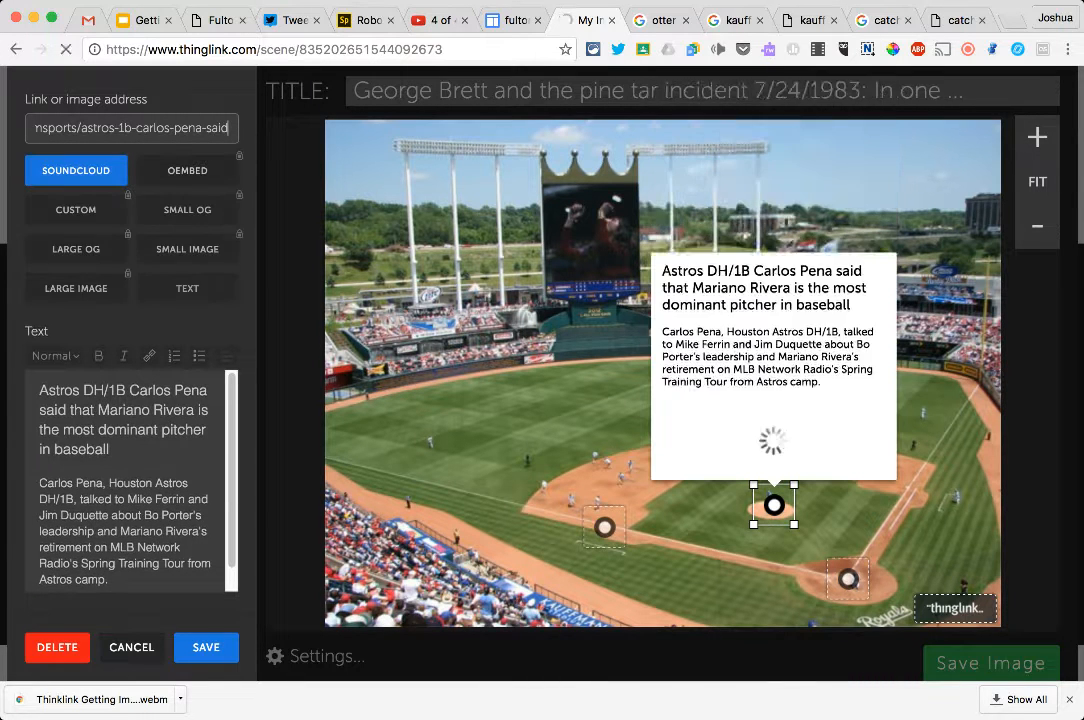
pyautogui.click(604, 527)
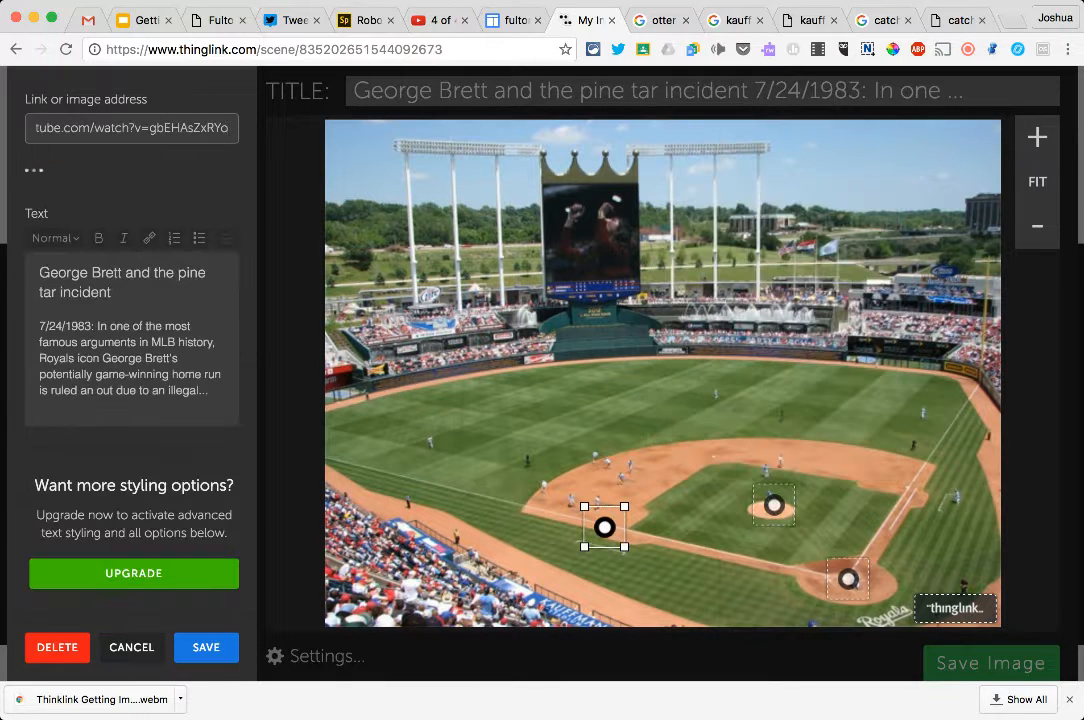
pyautogui.click(774, 505)
pyautogui.click(848, 579)
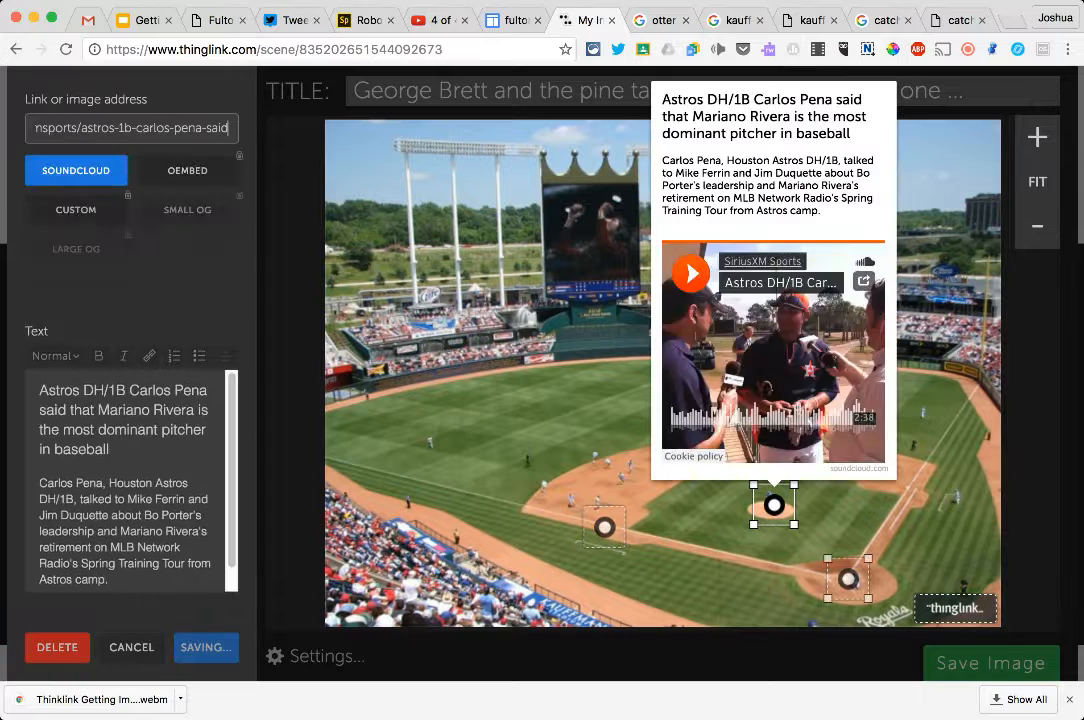
pyautogui.click(206, 647)
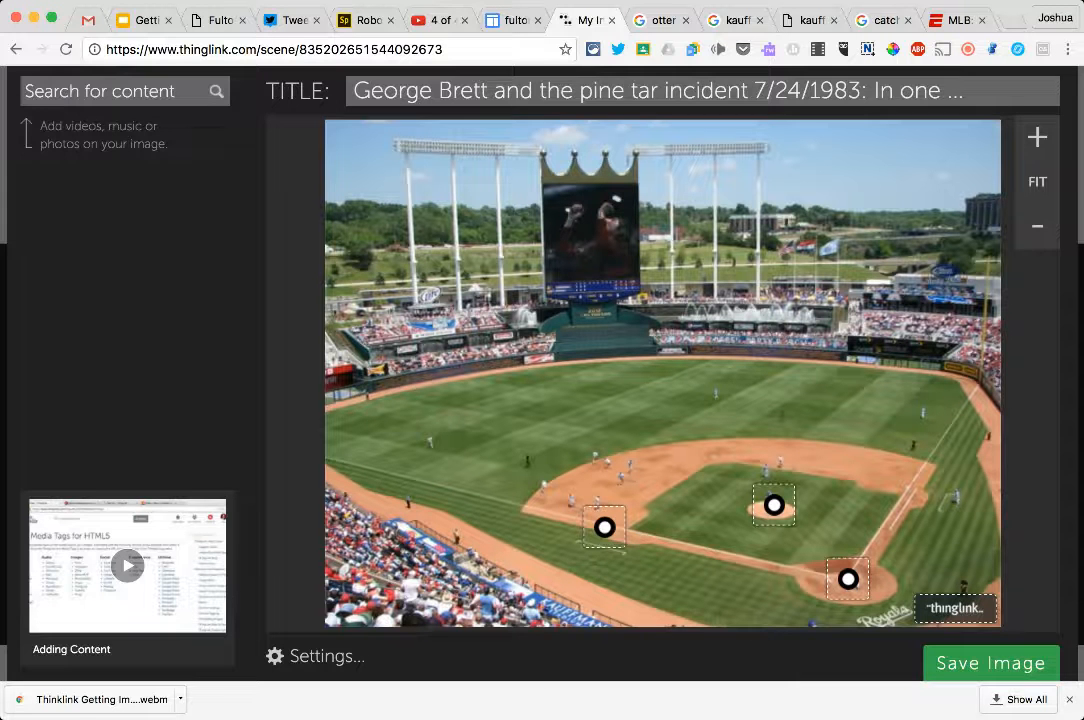
# - Add a tag at first base with the copied link to the "All-Time #MLBRank: The 10 greatest first basemen" article and save it
pyautogui.click(907, 488)
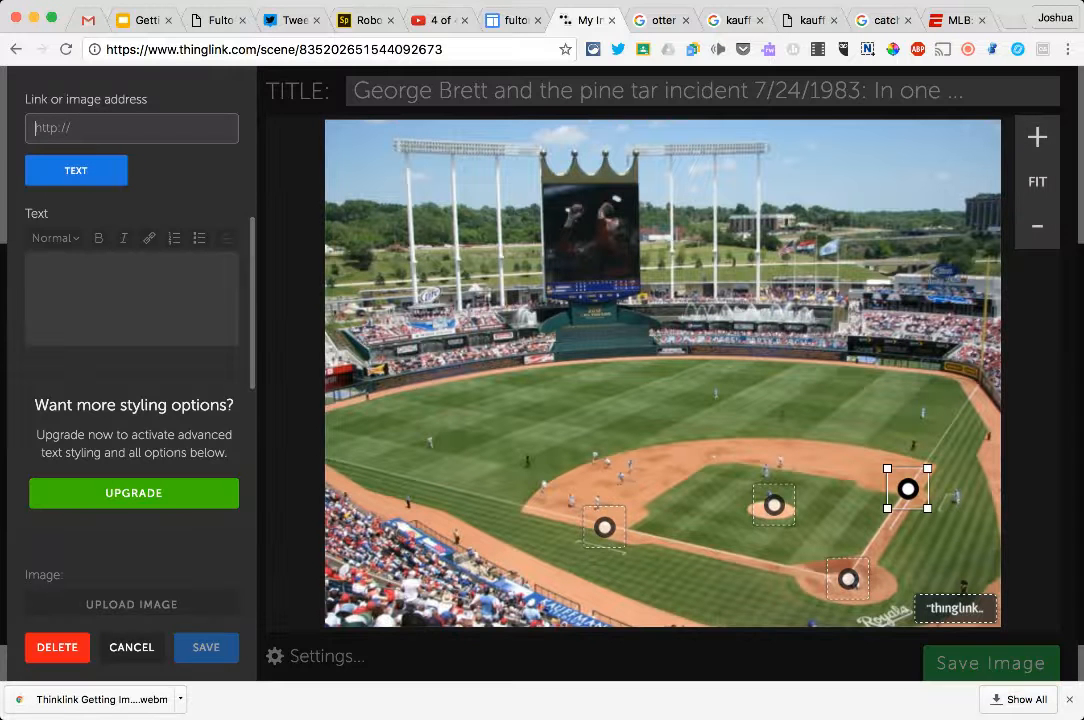
pyautogui.press('super+v')
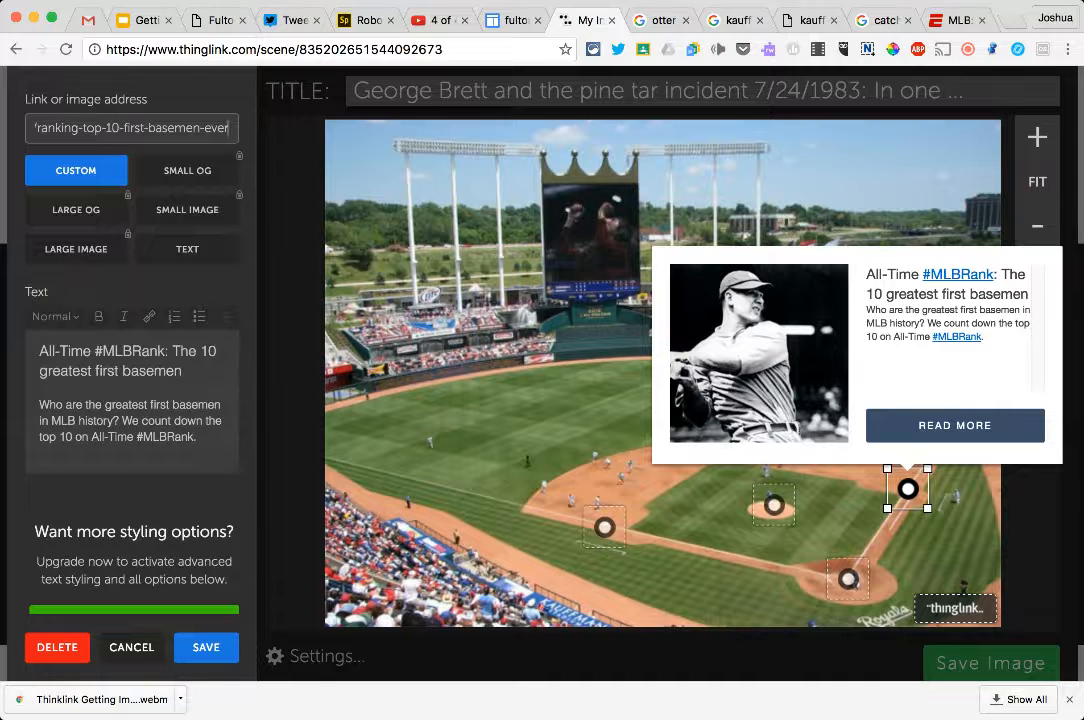
pyautogui.scroll(-1, 130, 370)
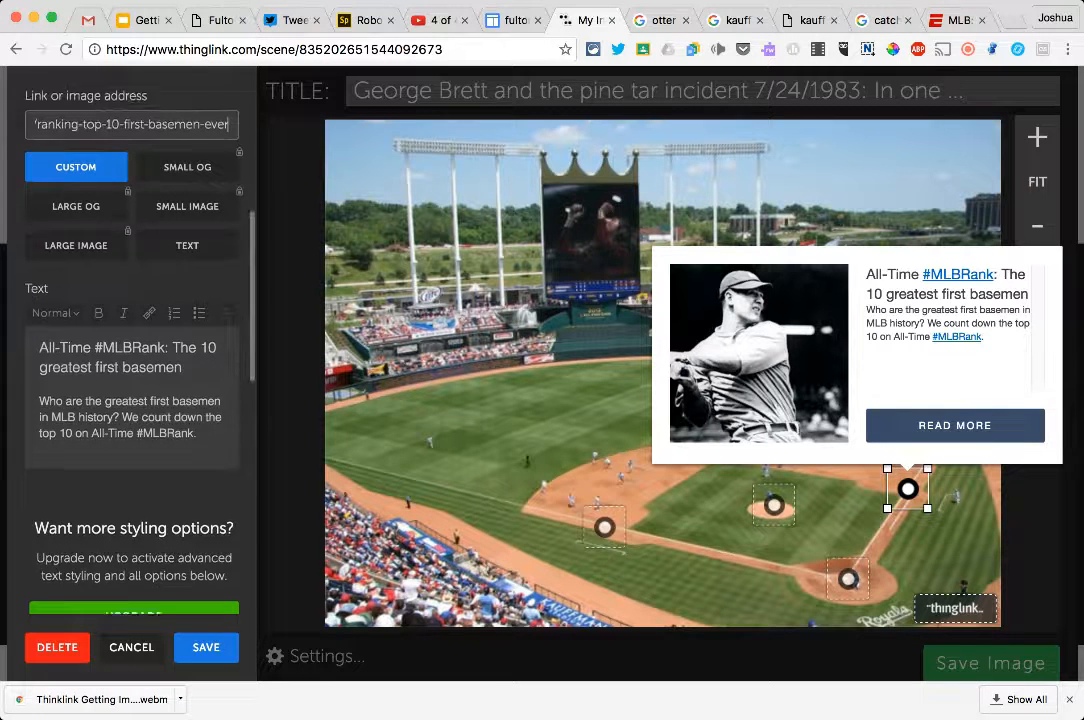
pyautogui.scroll(-1, 130, 370)
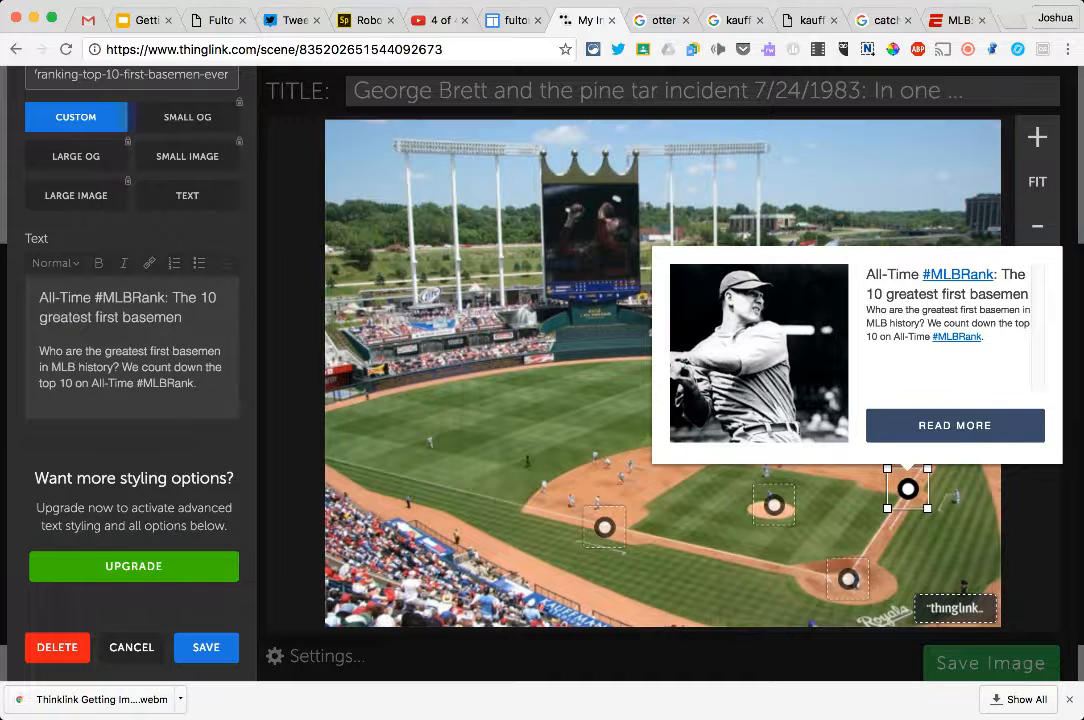
pyautogui.click(206, 647)
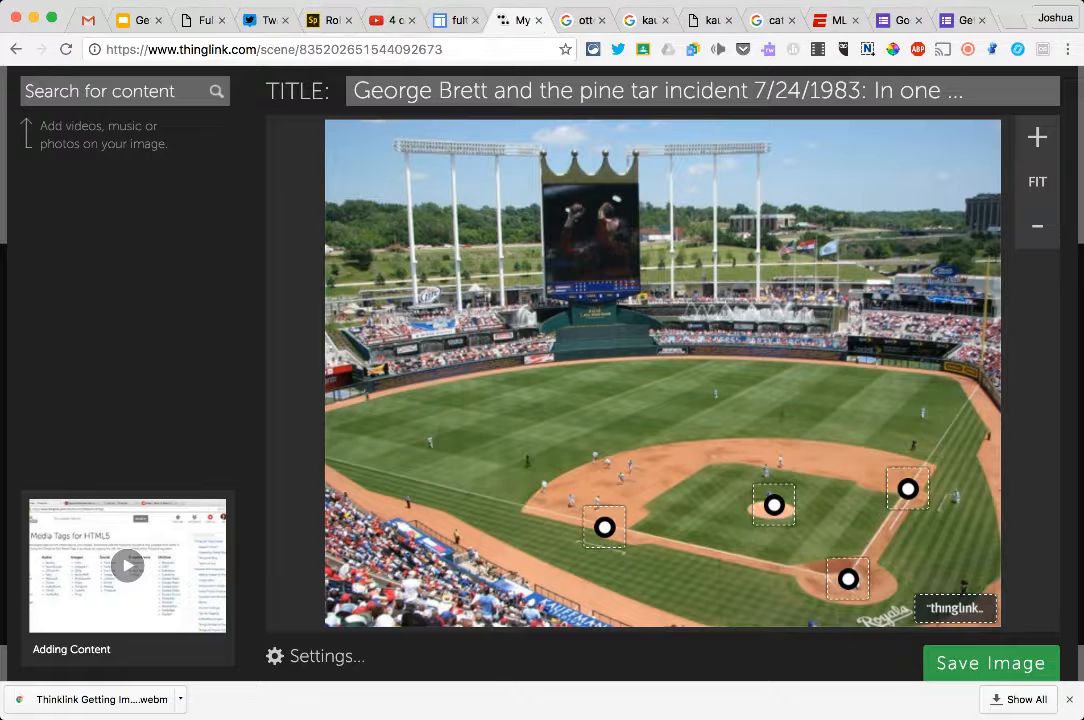
# - Add a tag on the scoreboard with the copied docs.google.com form link, set its text to "Take this Quiz on Baseball" and save it
pyautogui.click(594, 211)
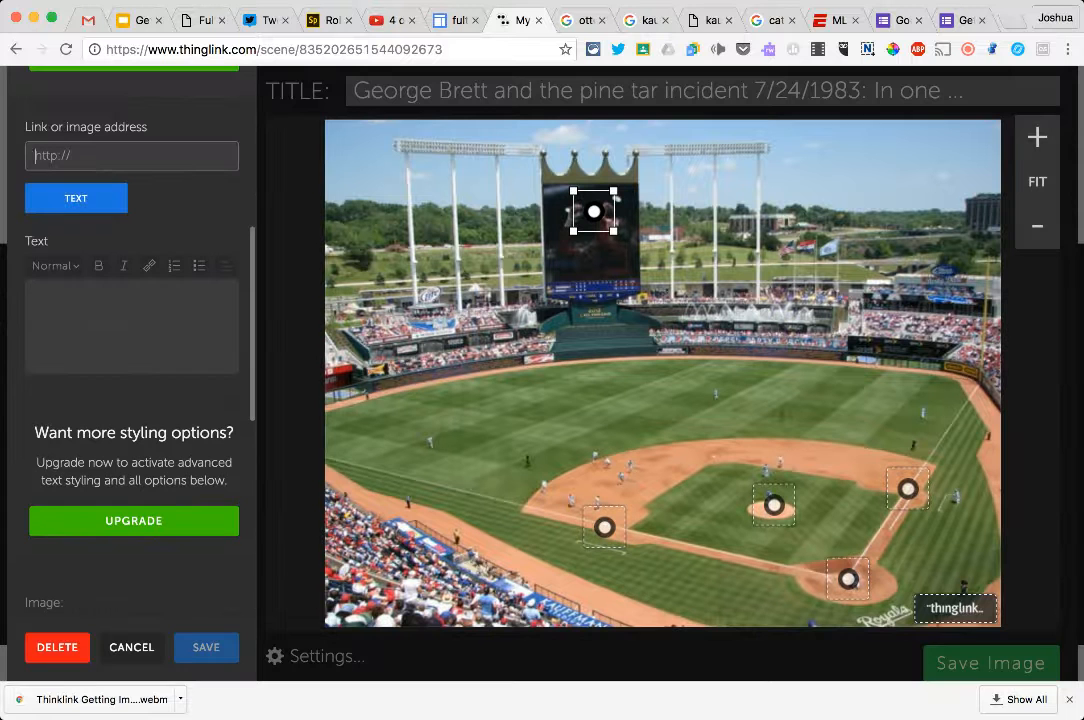
pyautogui.press('super+v')
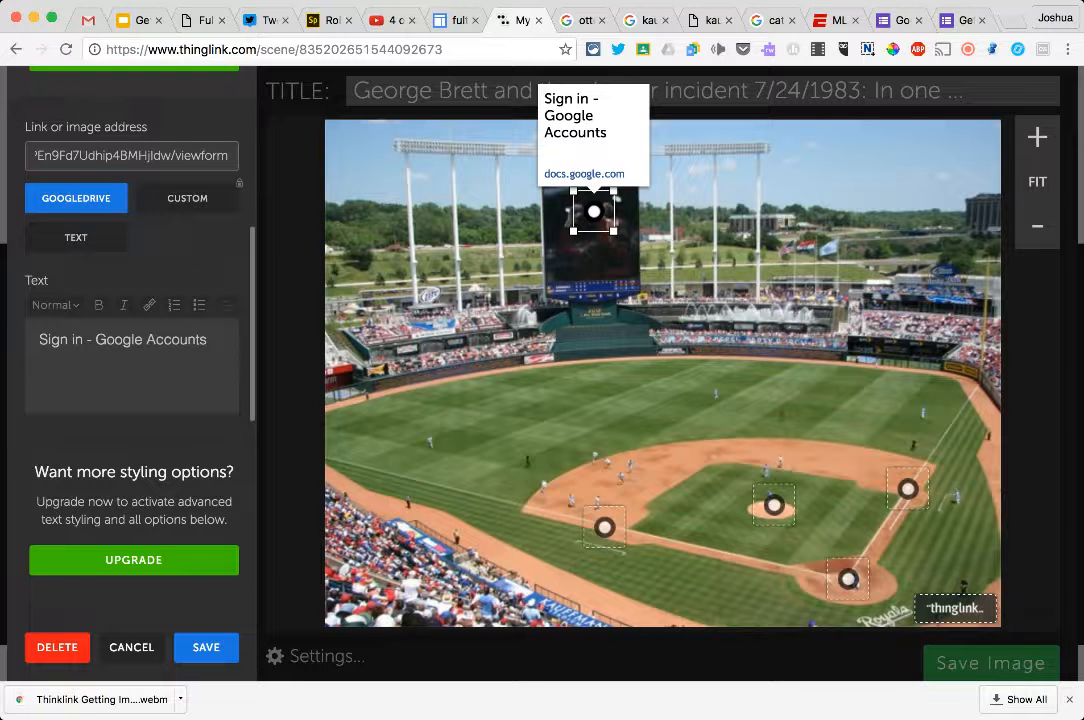
pyautogui.press('Tab')
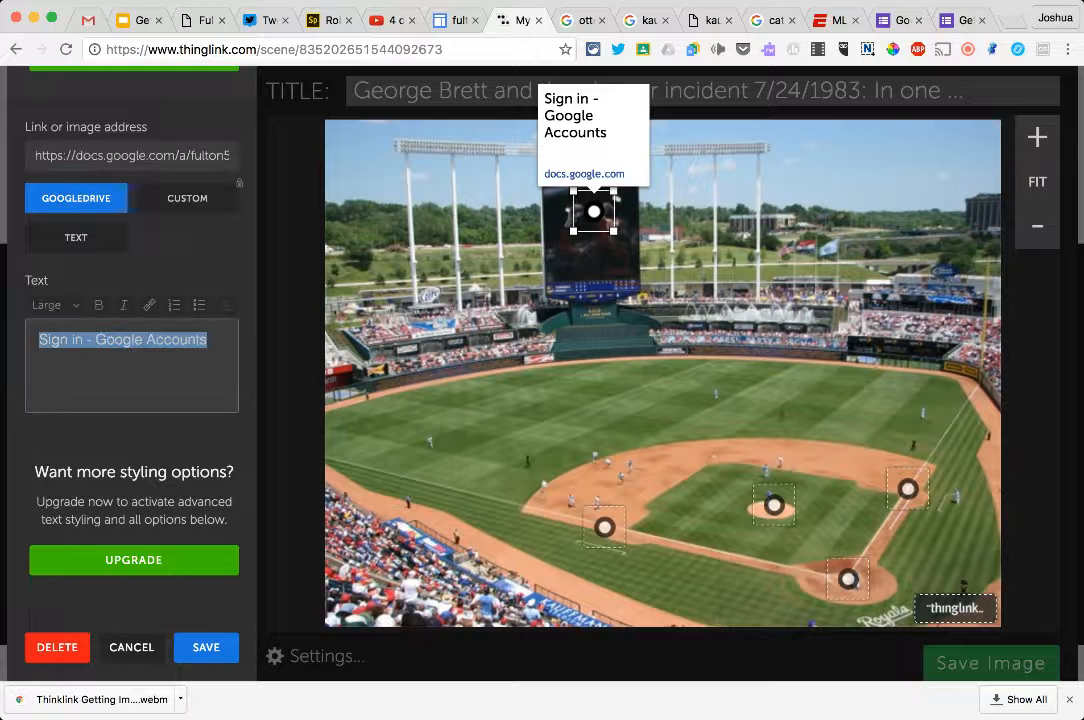
pyautogui.write('TAke')
pyautogui.press('BackSpace')
pyautogui.press('BackSpace')
pyautogui.press('BackSpace')
pyautogui.write('ake ')
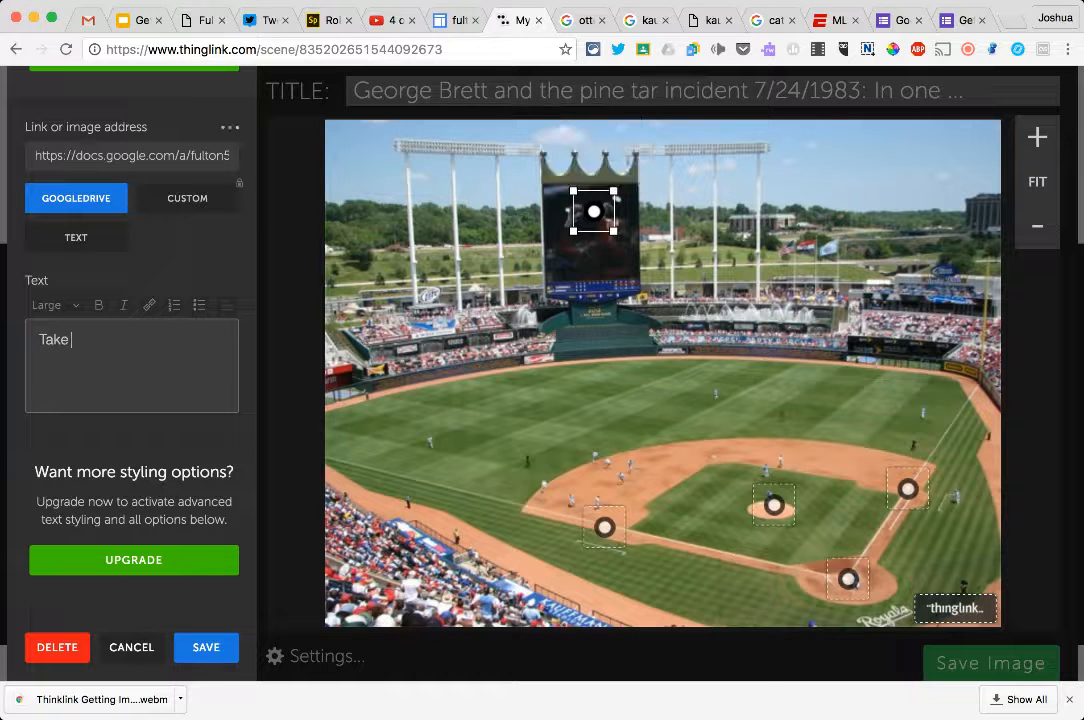
pyautogui.write('this Quiz on Baseball')
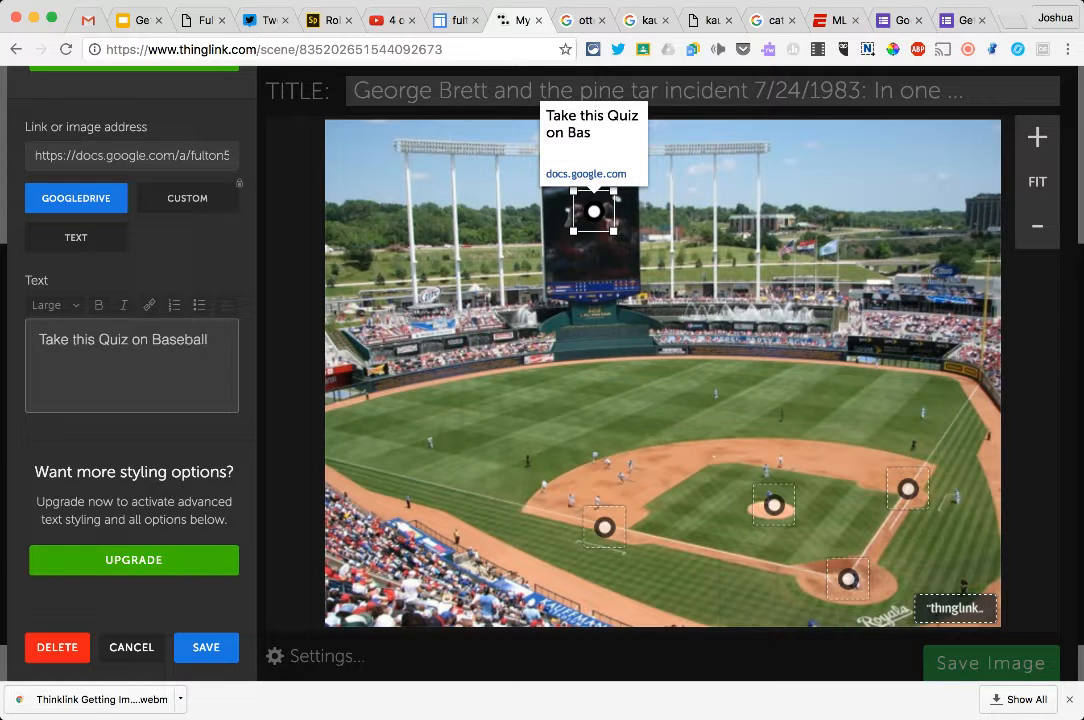
pyautogui.click(206, 648)
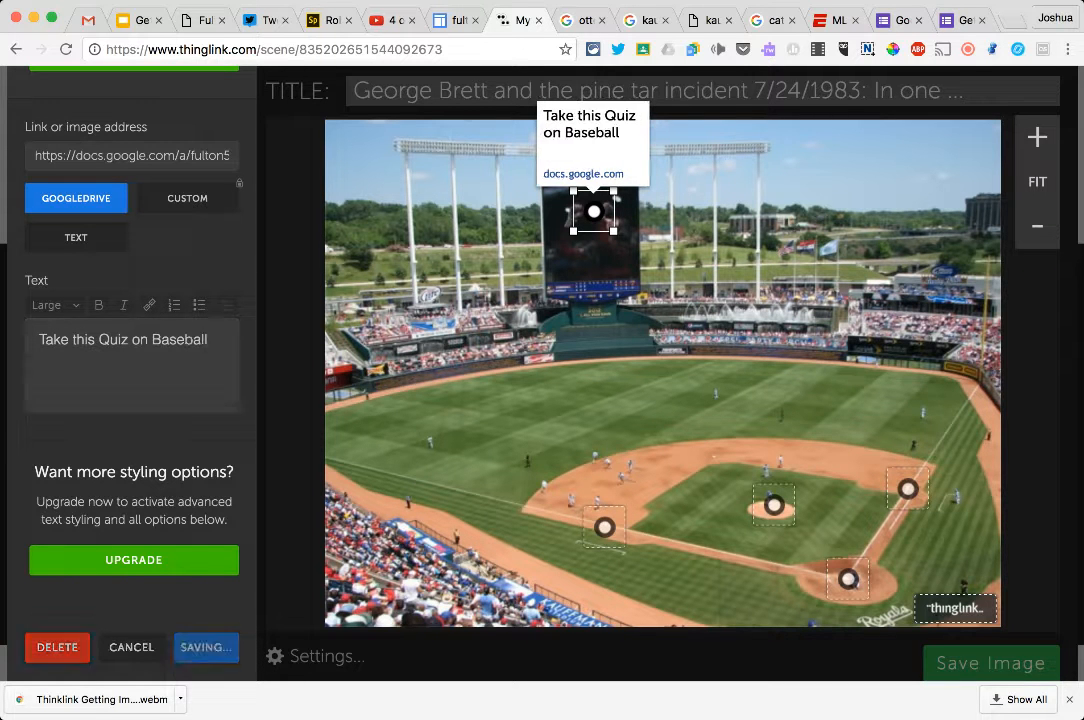